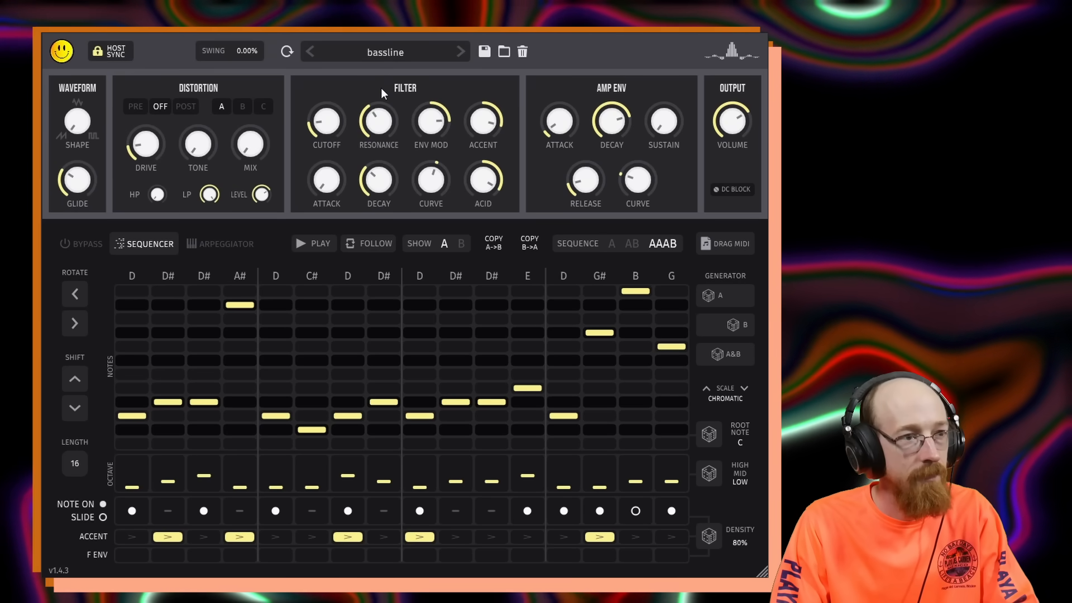
Switch the distortion to post mode and adjust the drive and mix knobs.
left_click(183, 104)
left_click_drag(150, 122, 153, 108)
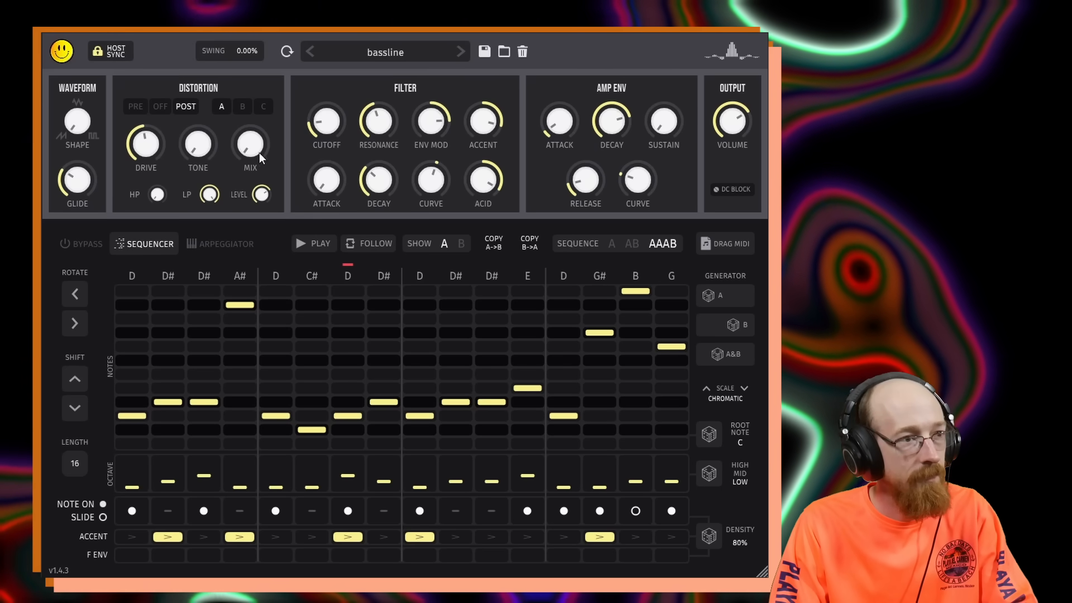
left_click_drag(259, 153, 250, 79)
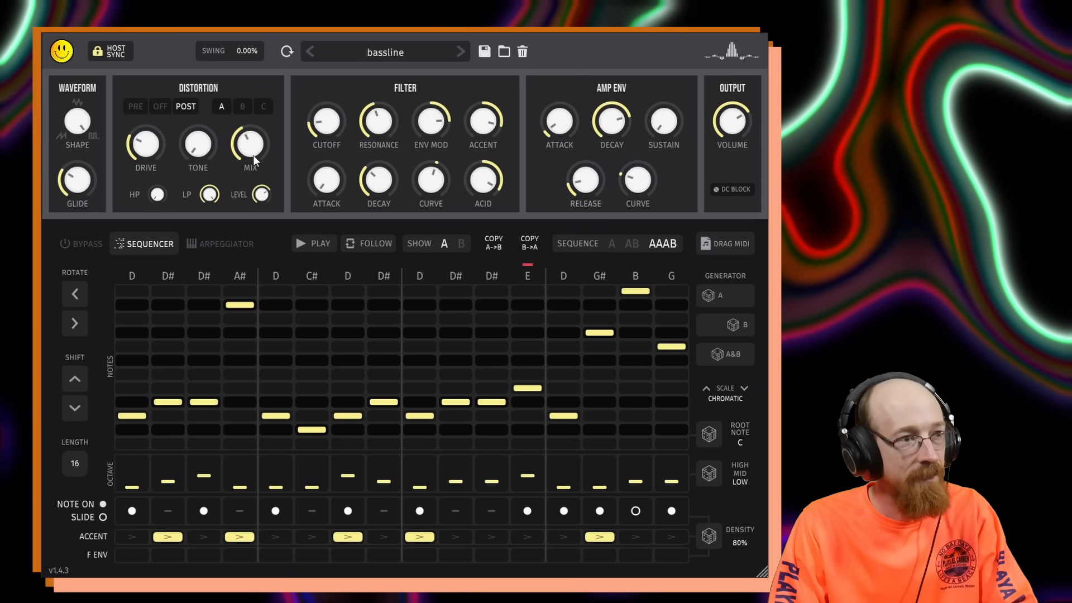
left_click_drag(253, 155, 245, 200)
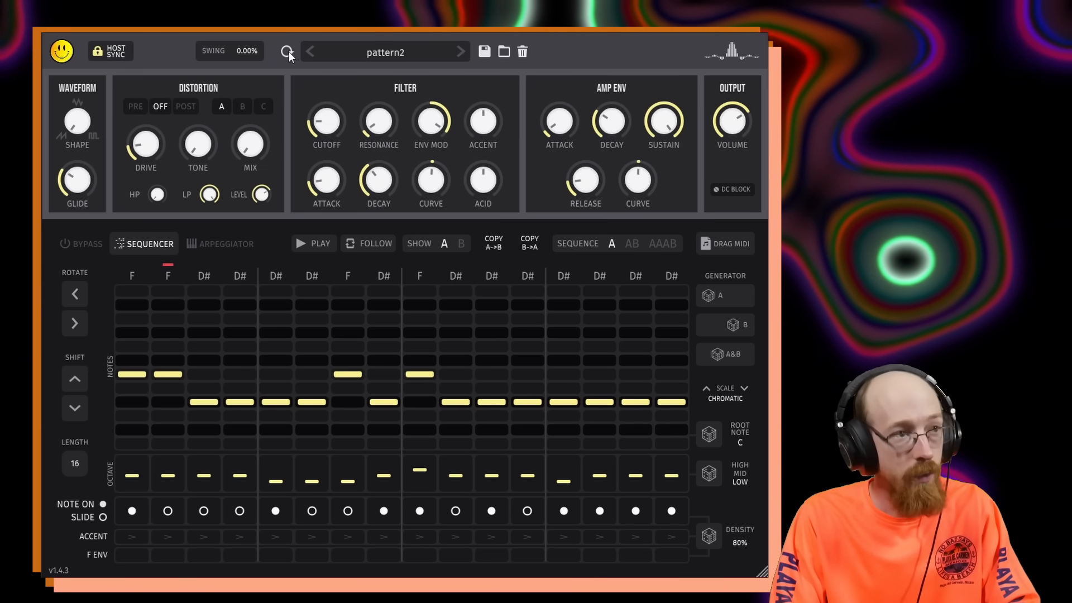
Reset the synth to the init patch, then raise the filter cutoff and reset it to its default.
left_click(287, 51)
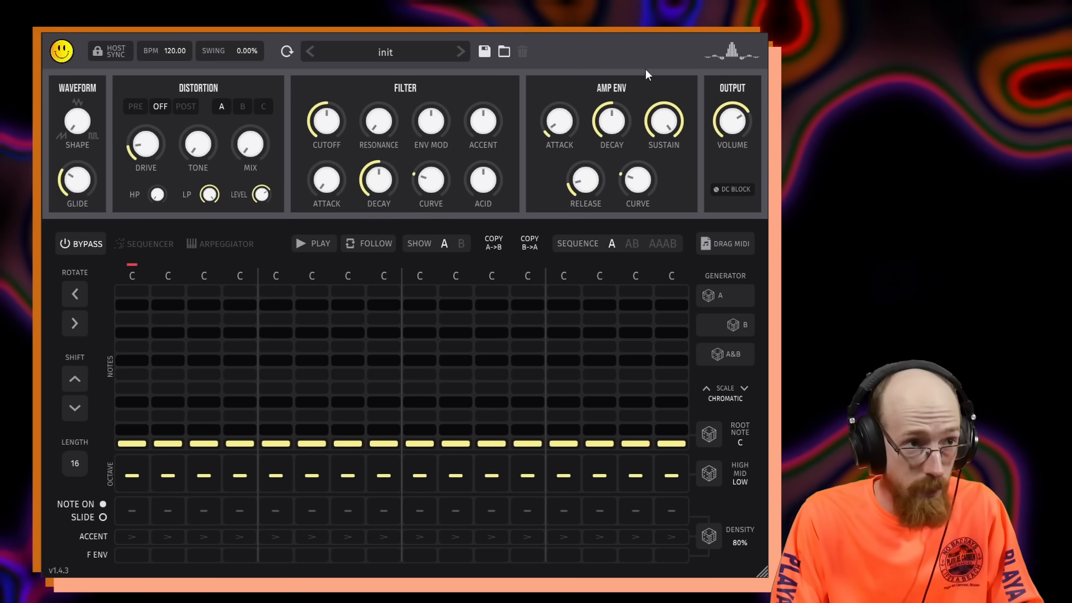
left_click_drag(326, 122, 327, 56)
double_click(326, 122)
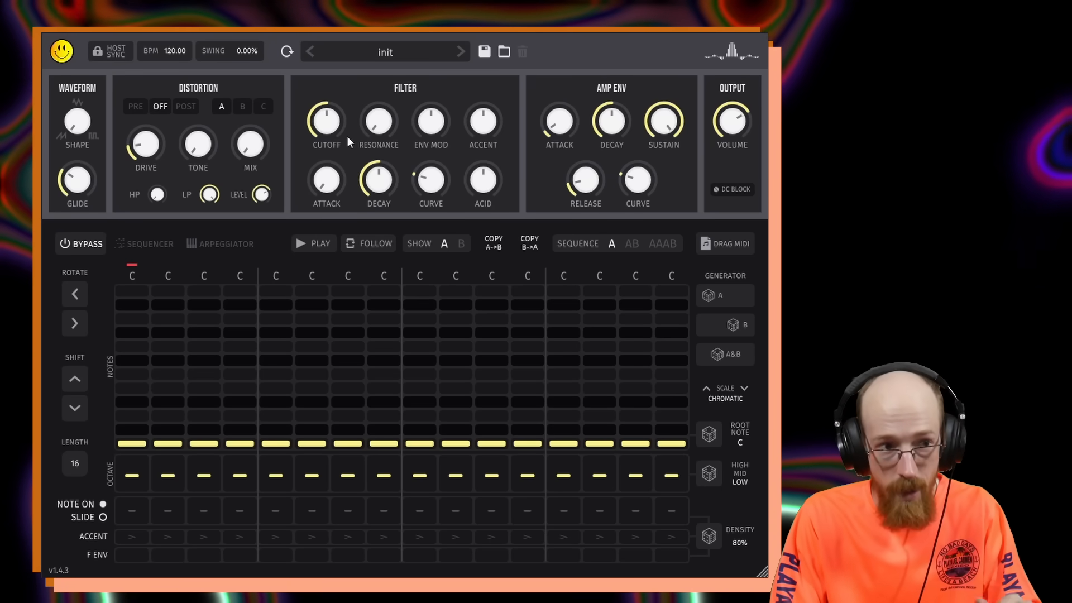
Generate a random pattern A and reset the patch back to init.
left_click(737, 295)
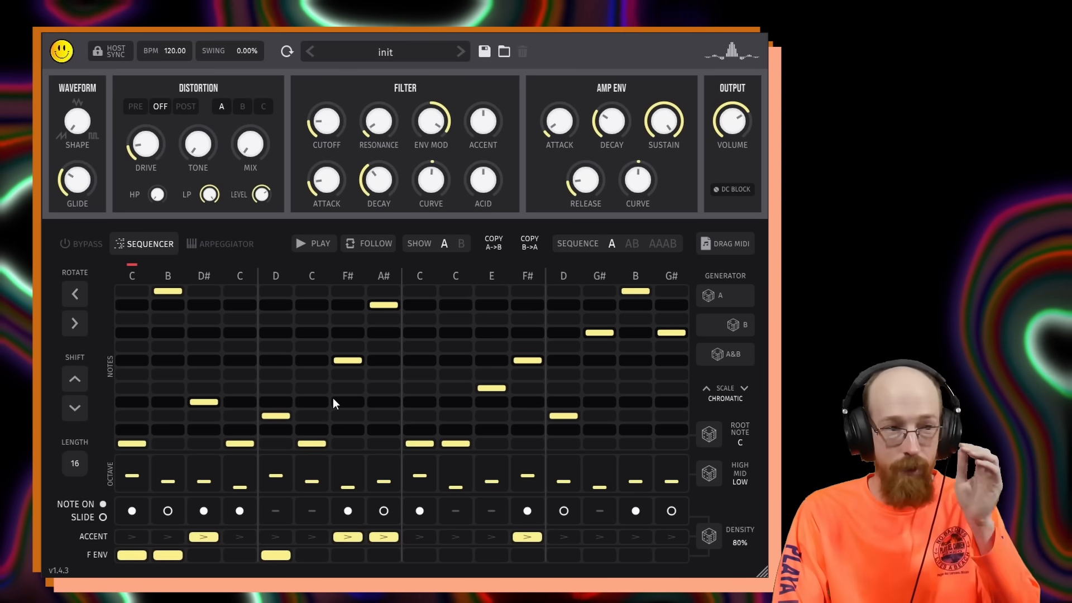
left_click(287, 51)
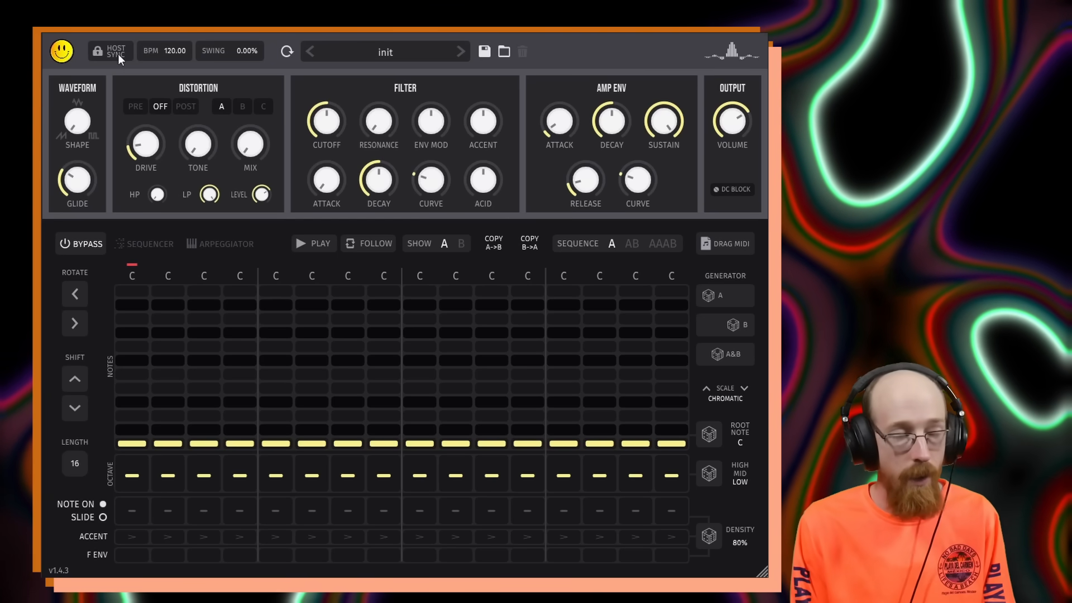
Turn on host sync and generate a random sequencer pattern A.
left_click(115, 52)
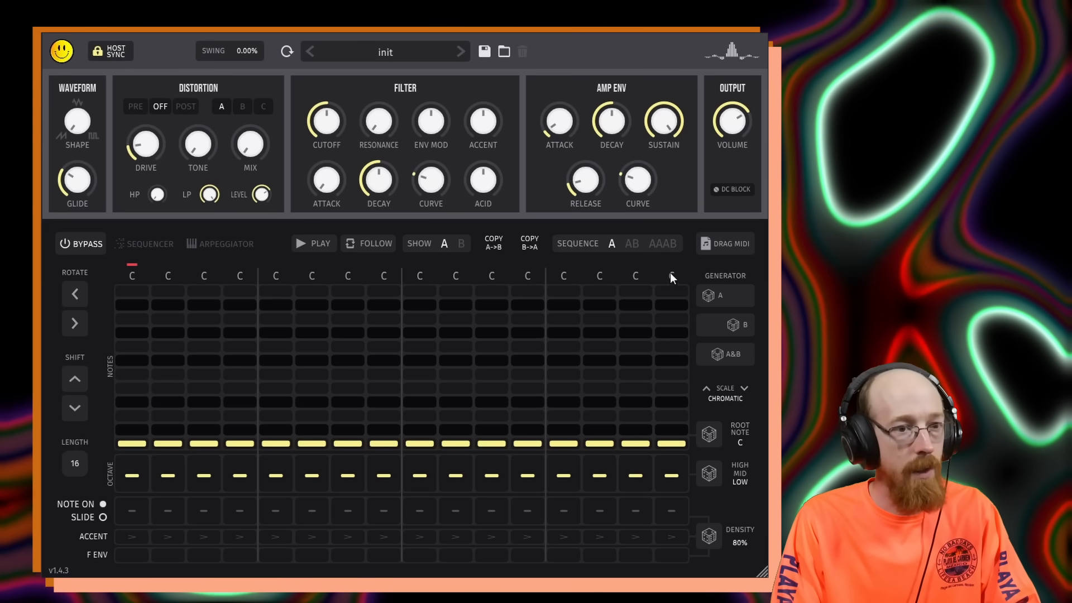
left_click(726, 294)
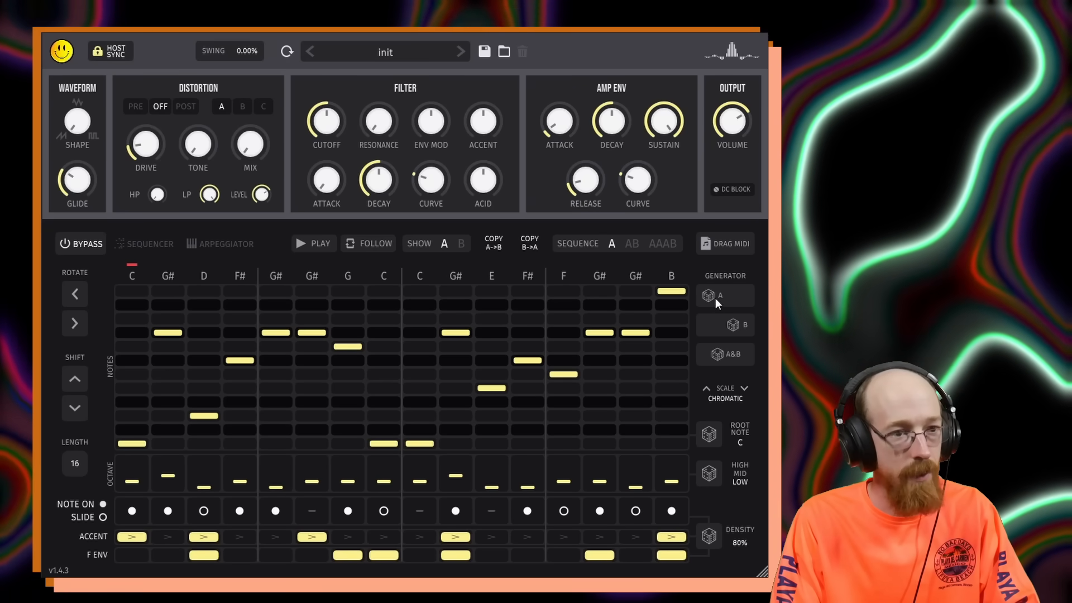
Generate a random pattern B, then switch the sequencer view back to pattern A.
left_click(462, 245)
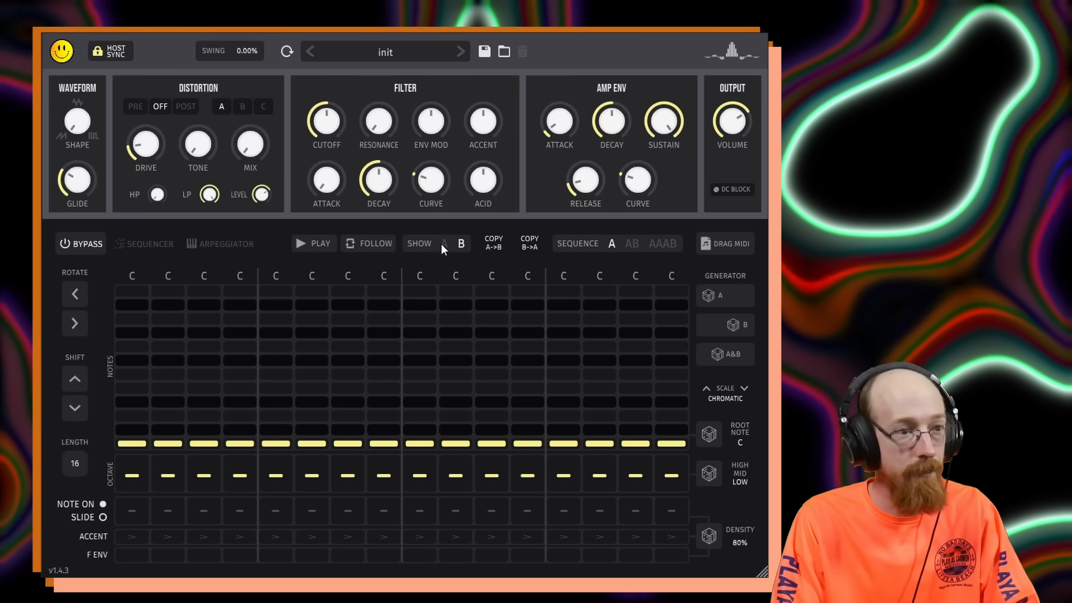
left_click(442, 243)
left_click(462, 244)
left_click(736, 323)
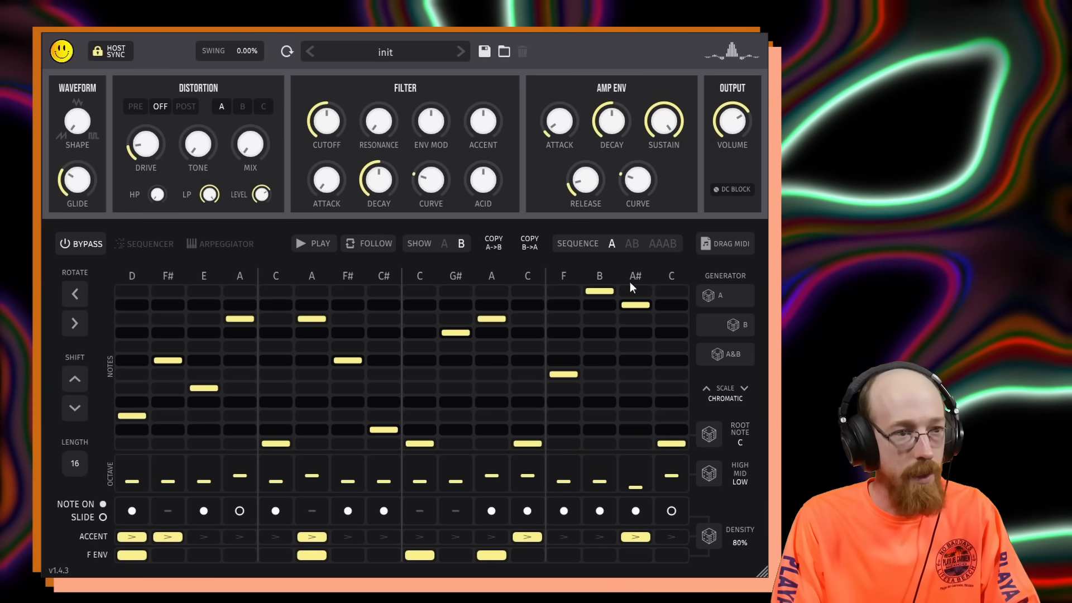
left_click(445, 244)
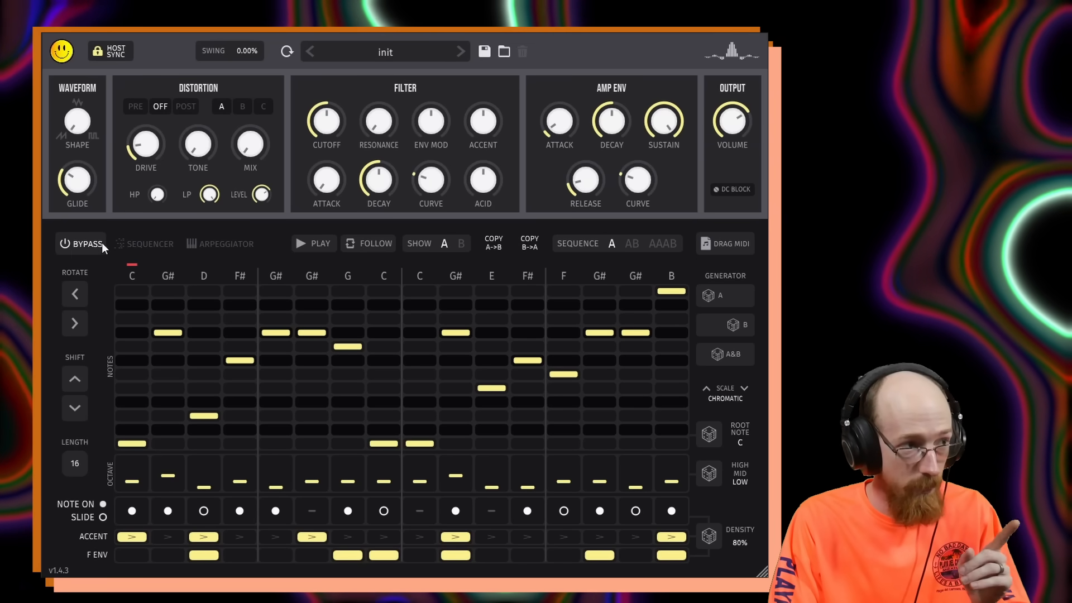
Enable the sequencer and lower the amp envelope sustain and decay.
left_click(151, 243)
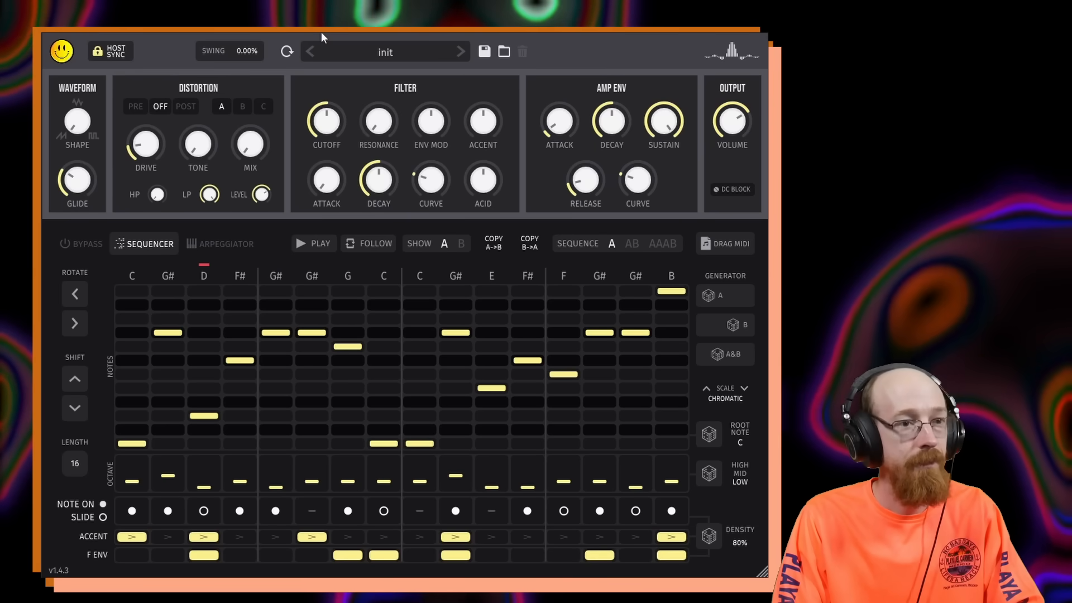
left_click_drag(669, 126, 687, 397)
mouse_move(617, 126)
left_mouse_down()
mouse_move(605, 144)
mouse_move(611, 98)
mouse_move(568, 144)
left_mouse_up()
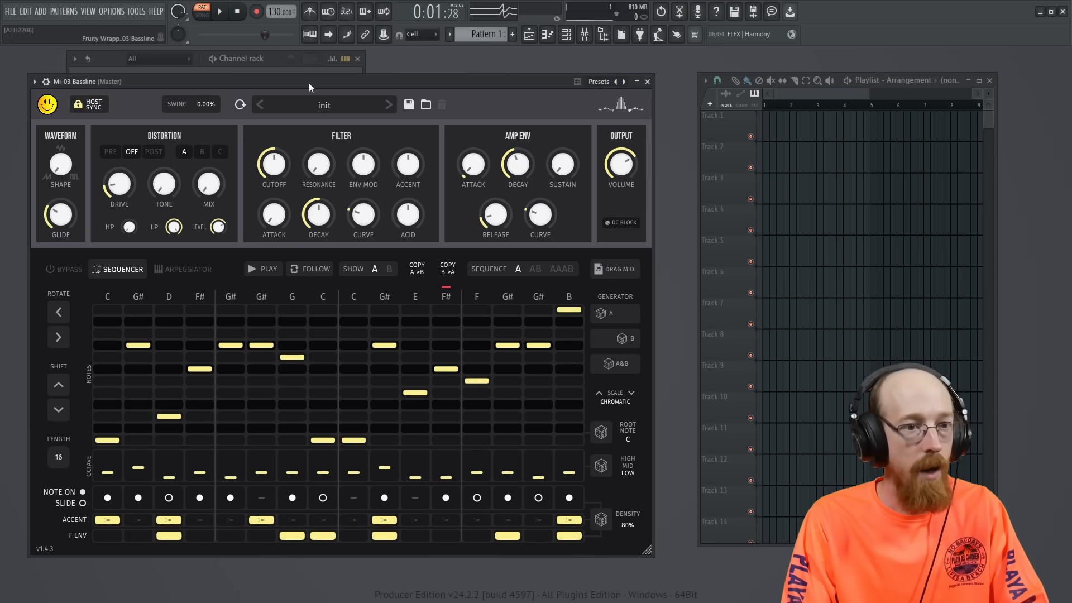
Try the AAAB sequence mode, then switch back to sequence A.
left_click_drag(309, 83, 675, 89)
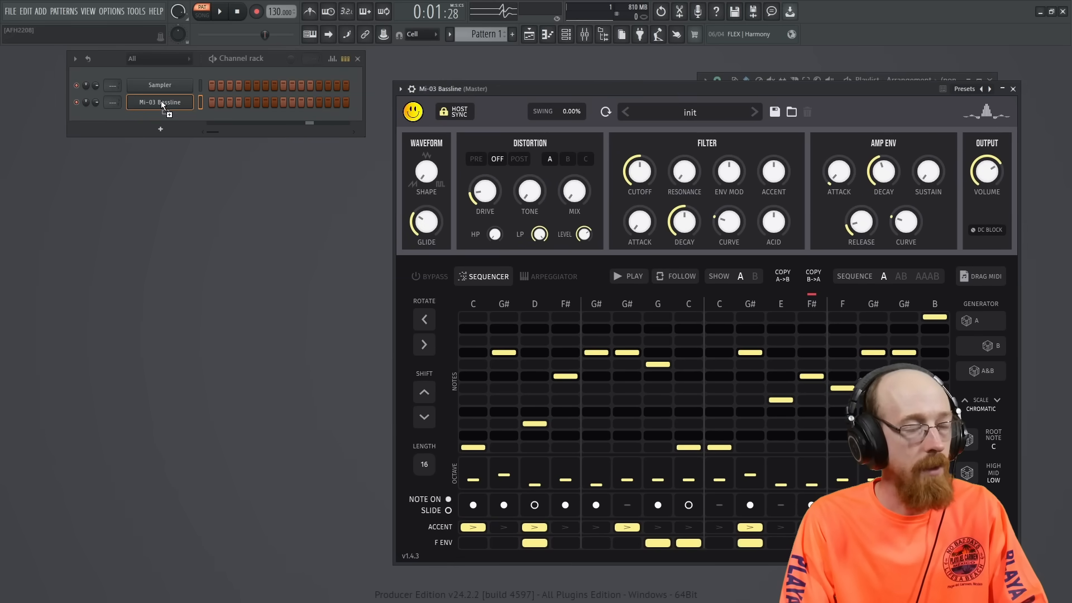
left_click_drag(161, 101, 162, 101)
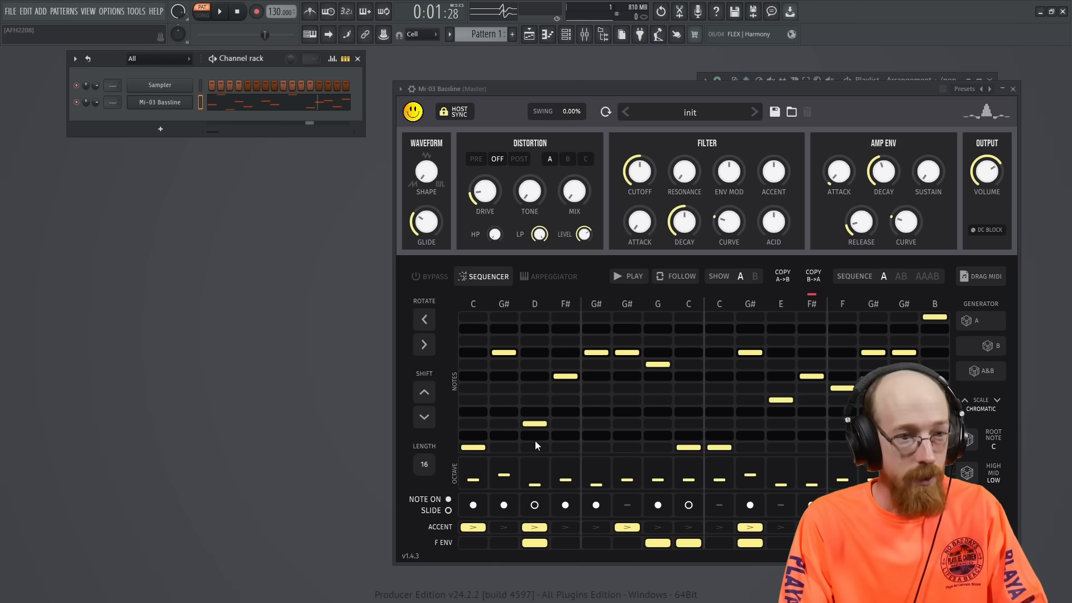
left_click(922, 276)
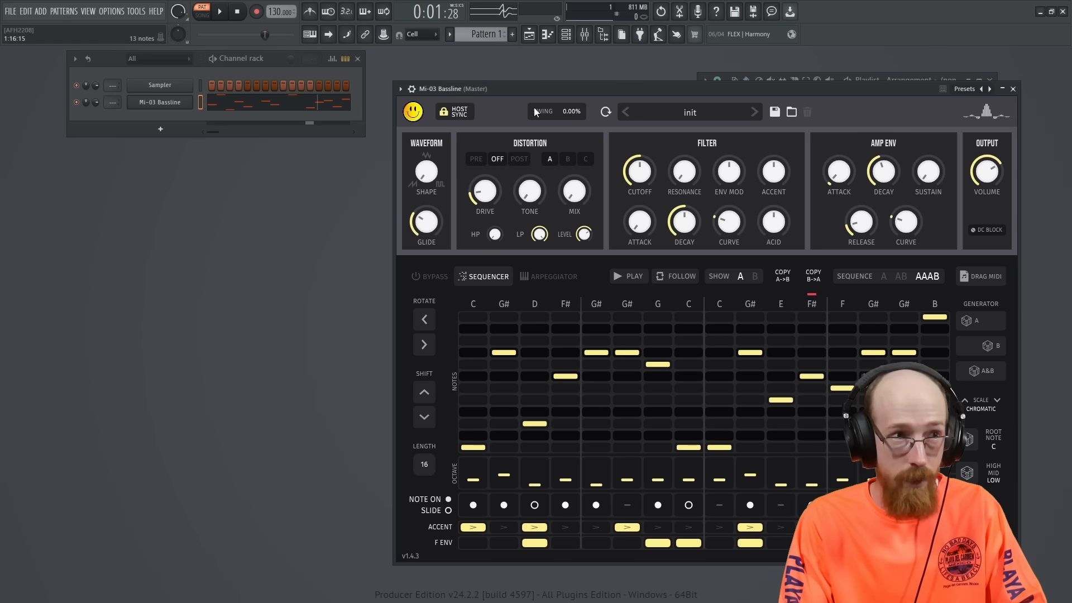
left_click(884, 276)
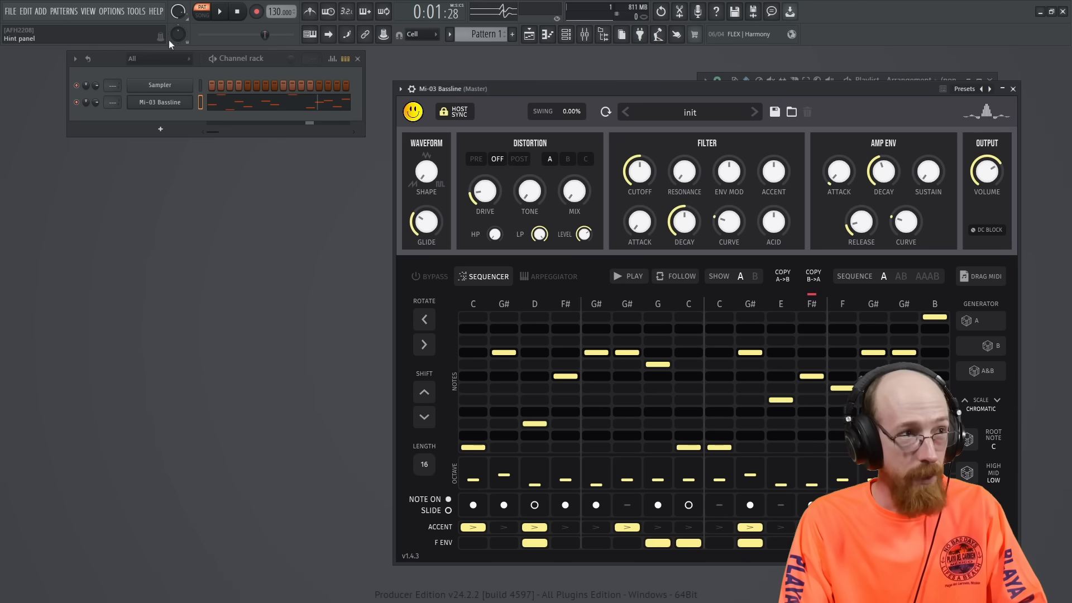
Disable host sync and open the bassline channel's piano roll to inspect the generated notes.
left_click(457, 116)
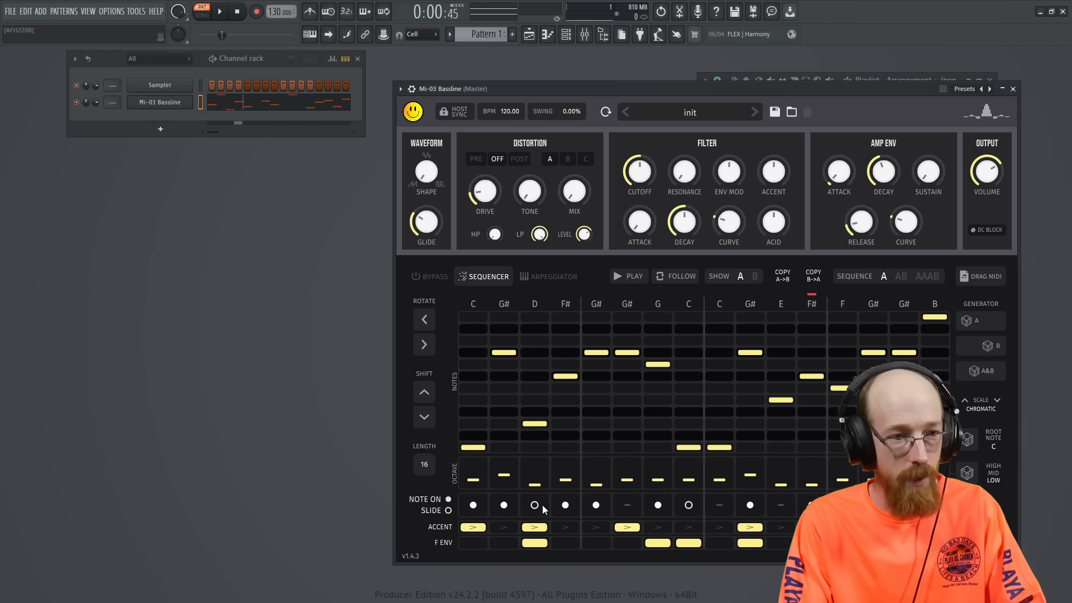
left_click(230, 106)
scroll(637, 234, "up", 3)
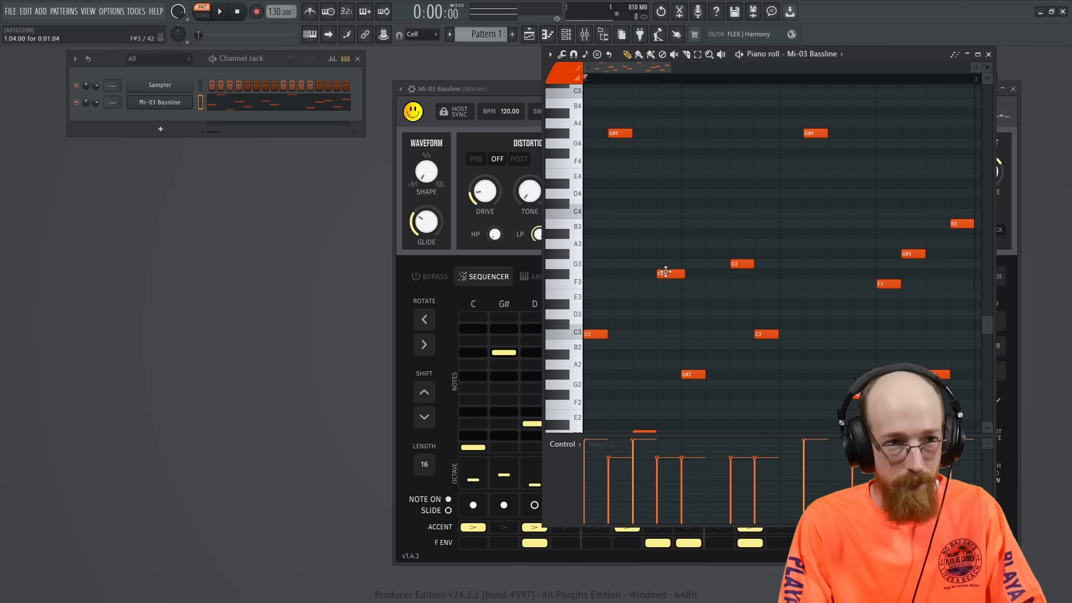
right_click(188, 100)
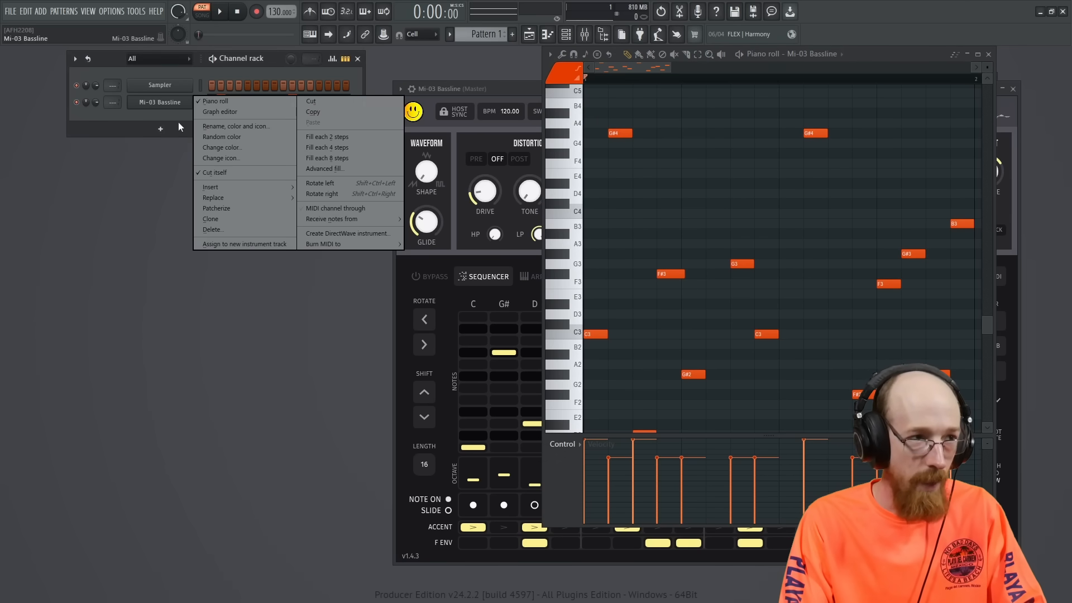
left_click(160, 116)
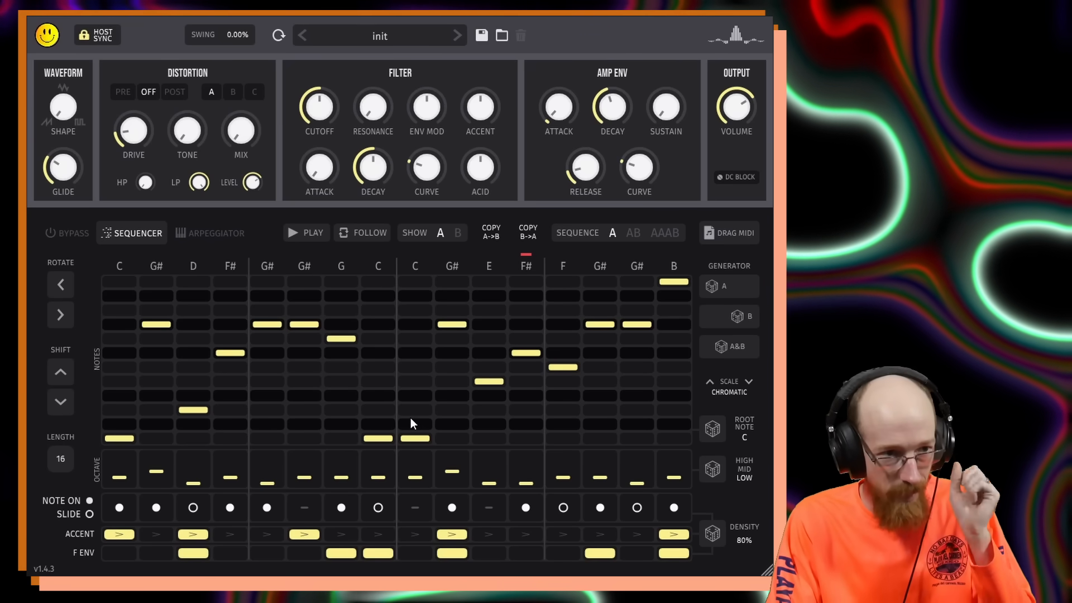
Set the generator scale to Major Pent. and generate a new random pattern A.
left_click(722, 290)
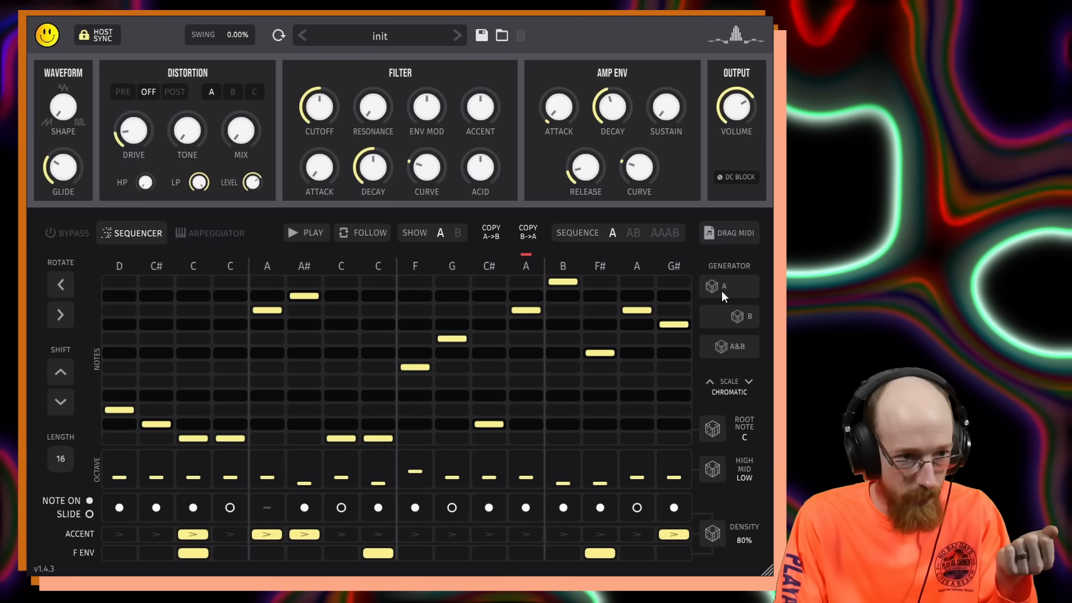
left_click(722, 293)
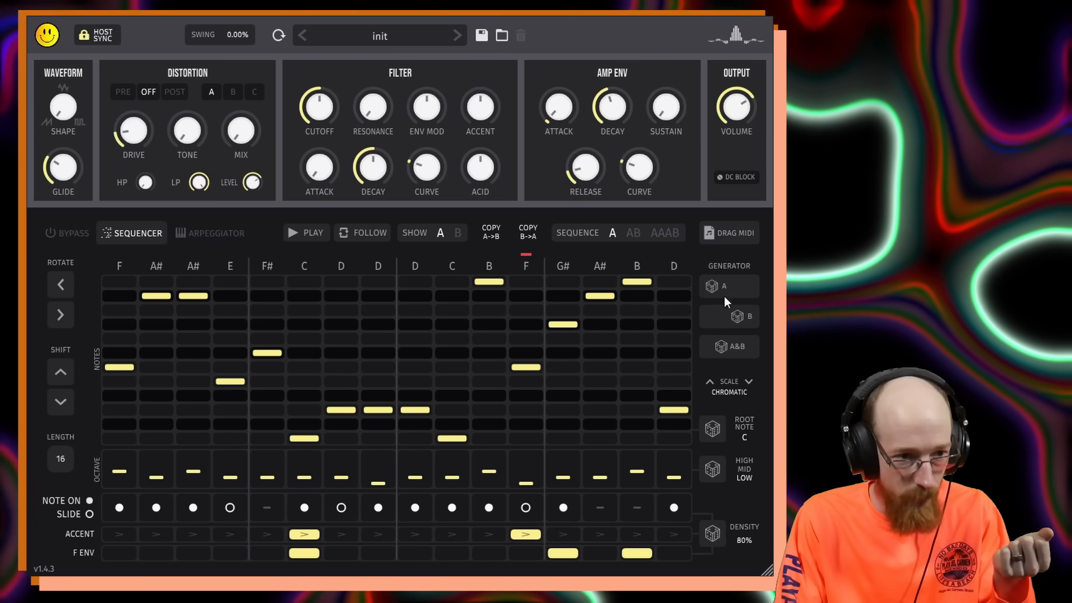
left_click(745, 384)
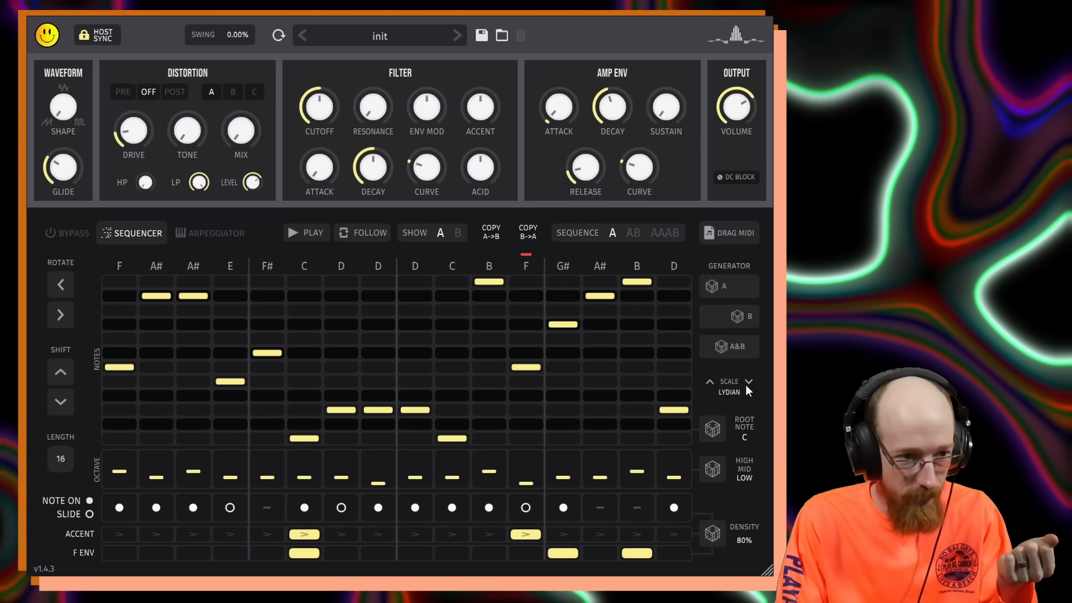
left_click(710, 382)
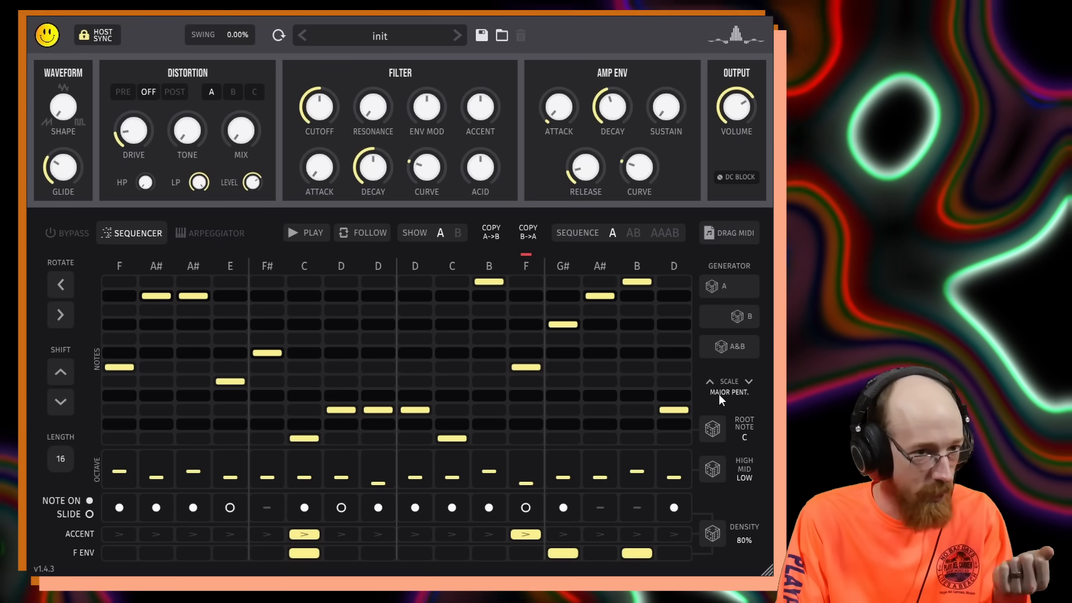
left_click(718, 285)
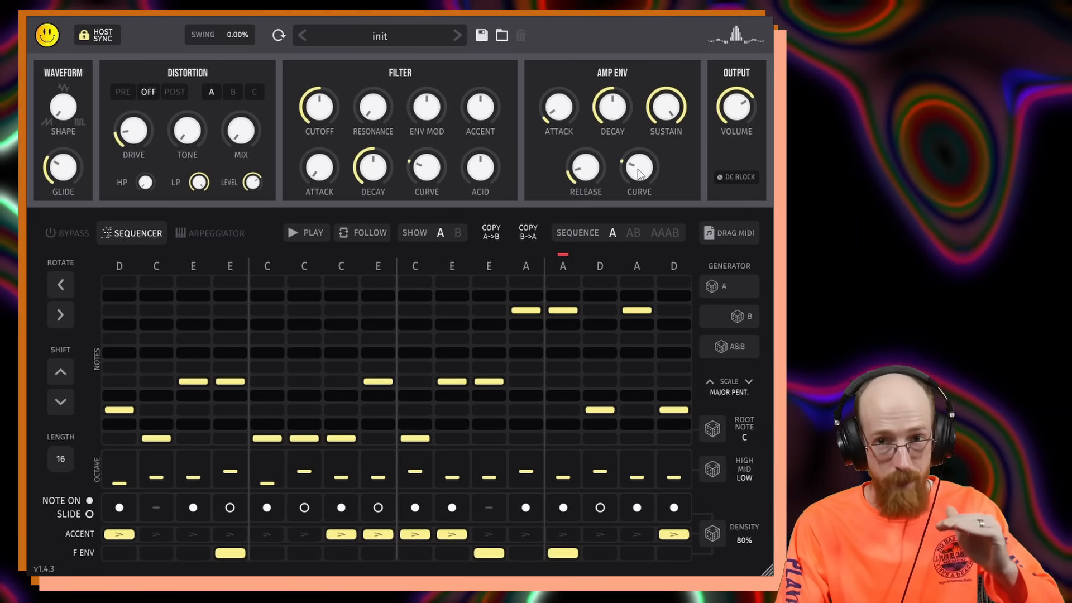
Lower the amp envelope sustain and adjust the amp envelope curve.
left_click_drag(675, 114, 709, 384)
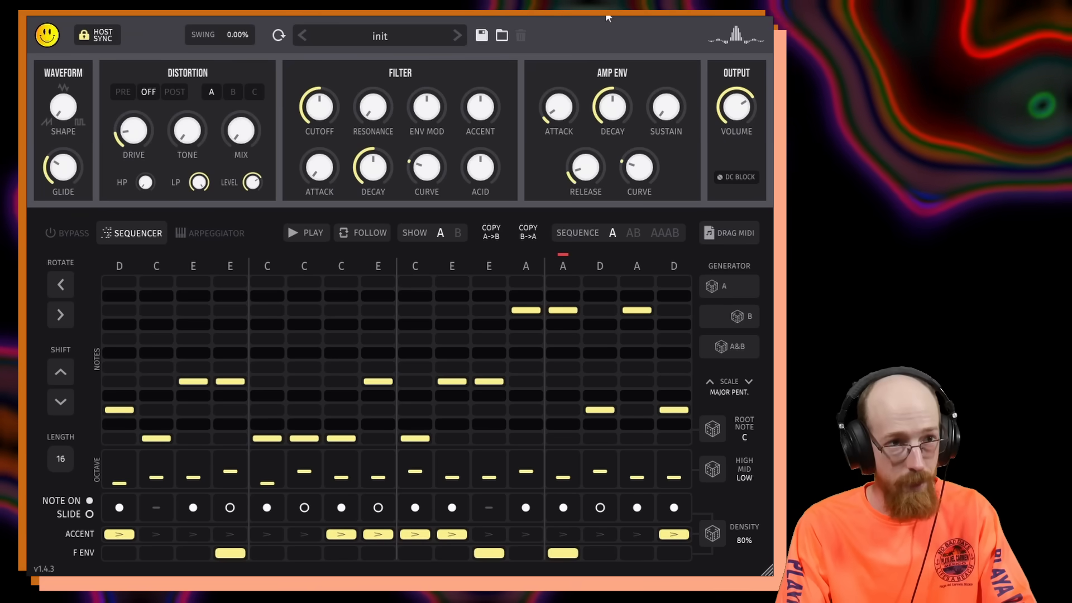
mouse_move(610, 129)
left_mouse_down()
mouse_move(610, 146)
mouse_move(610, 129)
left_mouse_up()
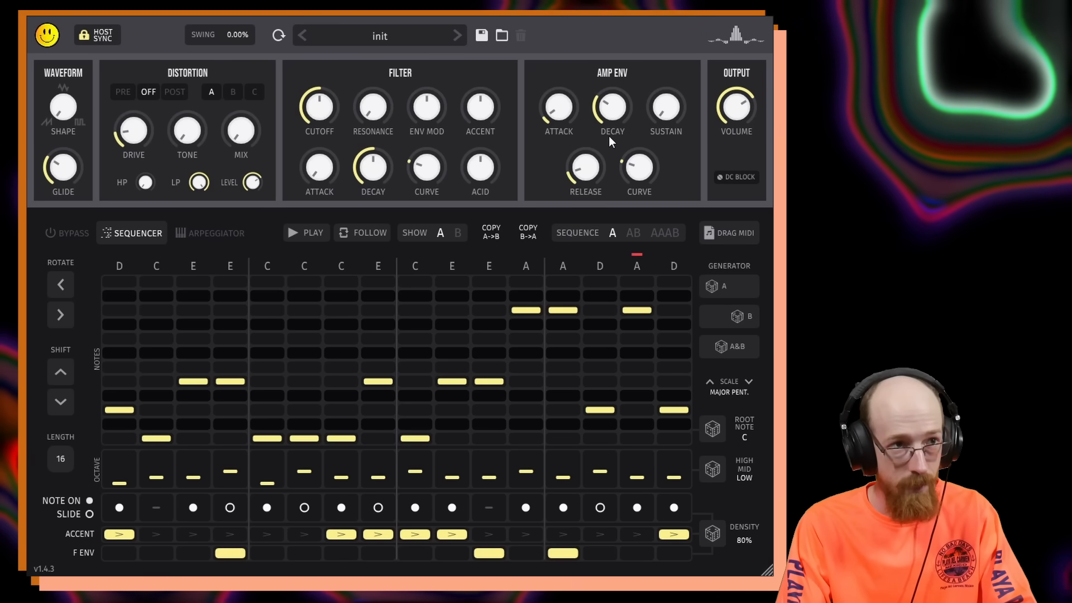
left_click_drag(640, 173, 646, 69)
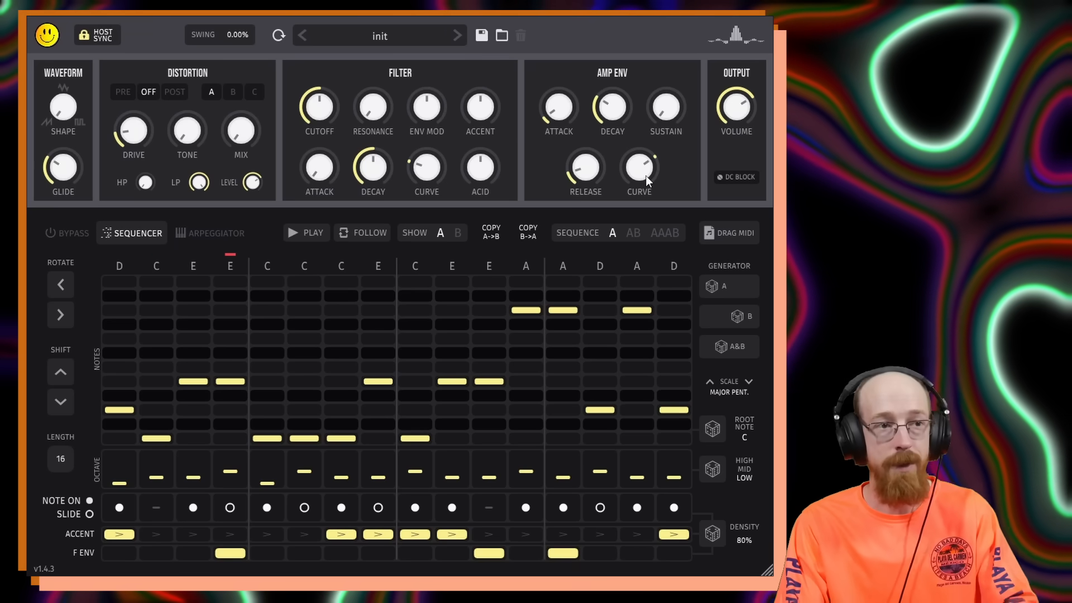
left_click_drag(645, 172, 642, 232)
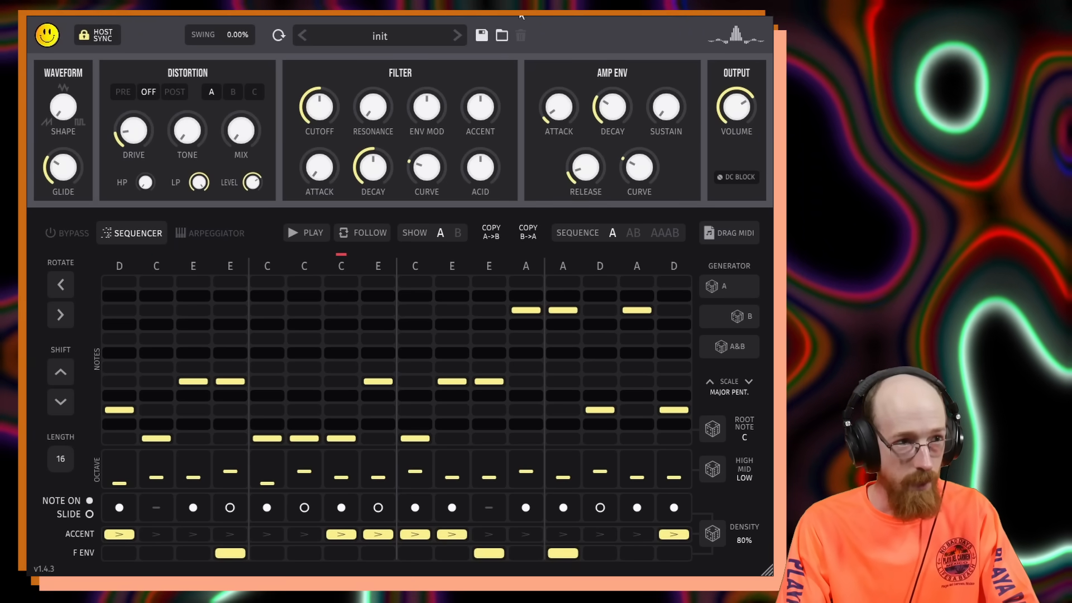
Shape the filter by raising acid and env mod, lowering cutoff, and increasing the filter decay.
left_click_drag(476, 176, 484, 125)
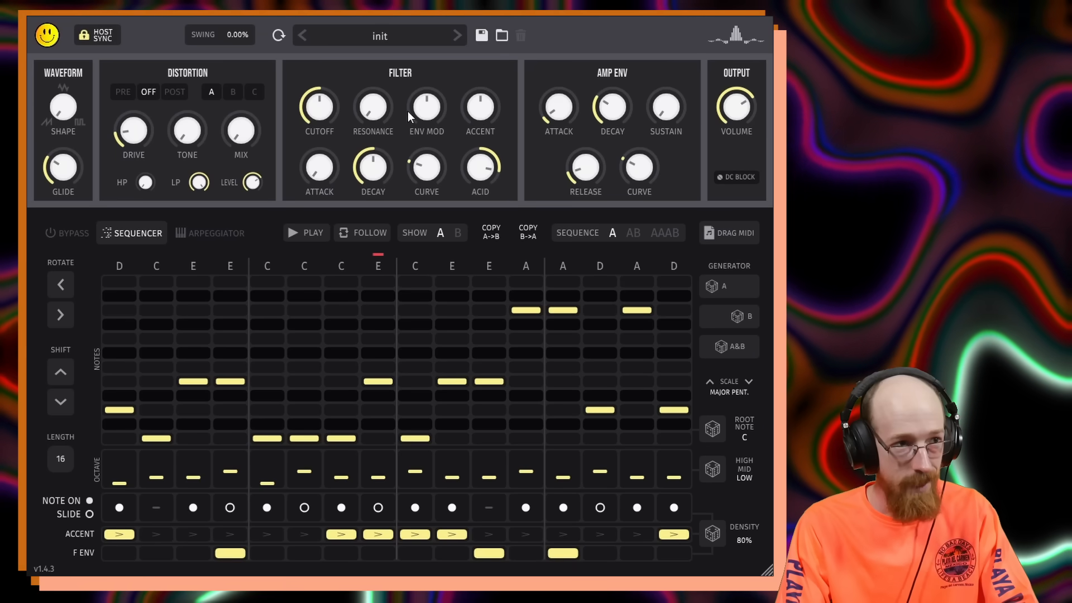
left_click_drag(410, 111, 431, 73)
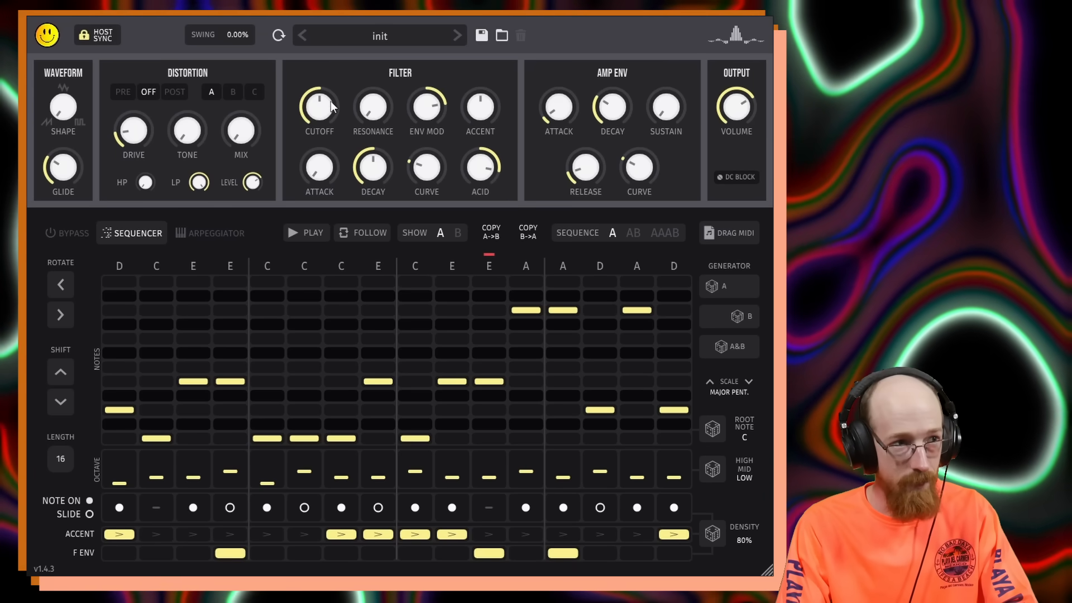
left_click_drag(321, 113, 315, 142)
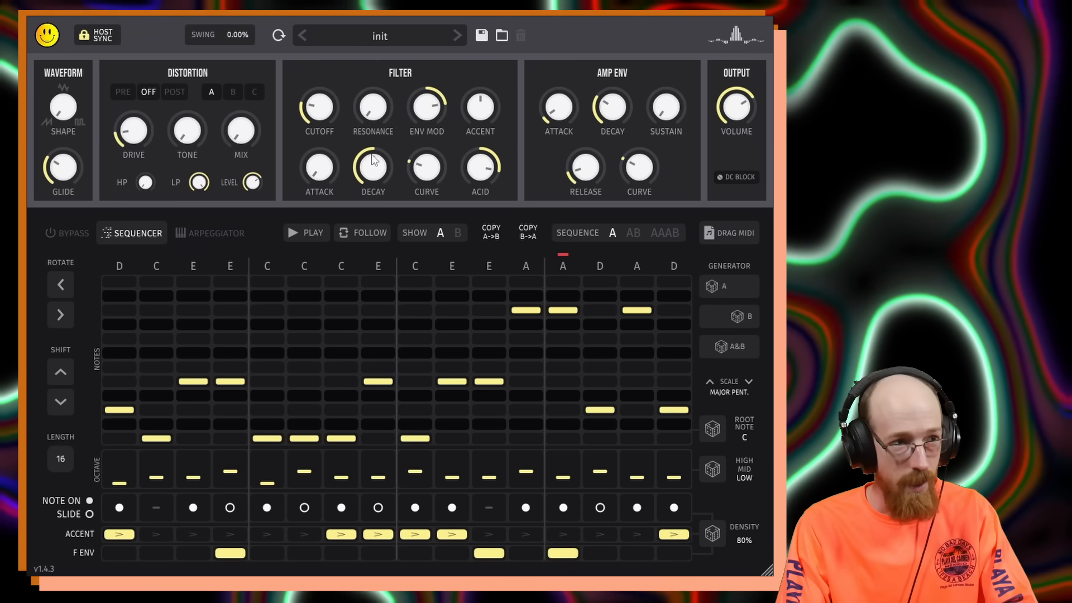
left_click_drag(367, 112, 370, 68)
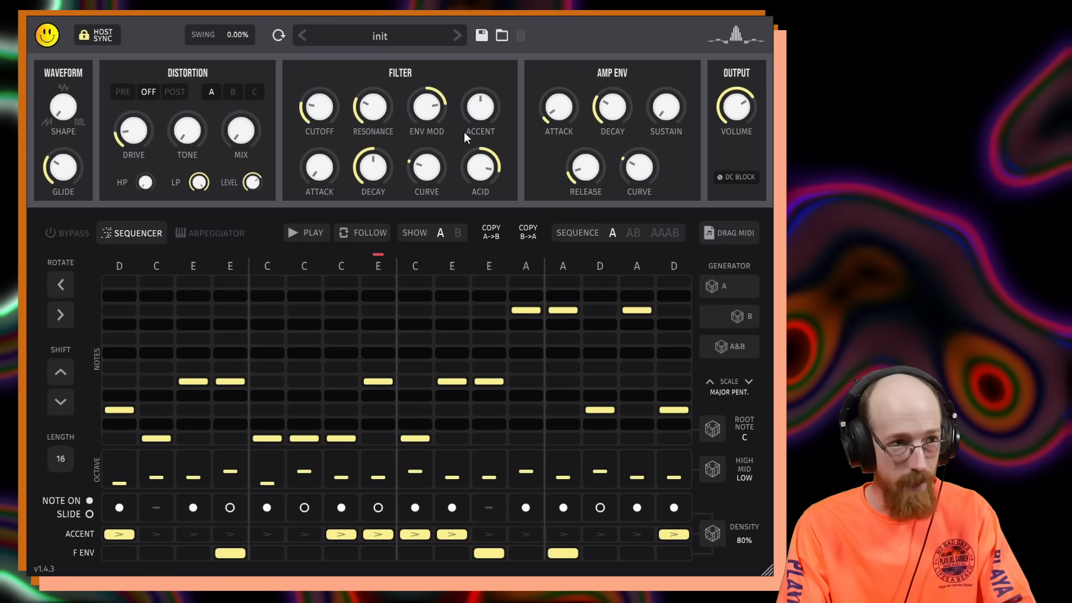
Raise the filter accent, and switch the distortion to Post with a higher mix.
left_click_drag(484, 115, 486, 76)
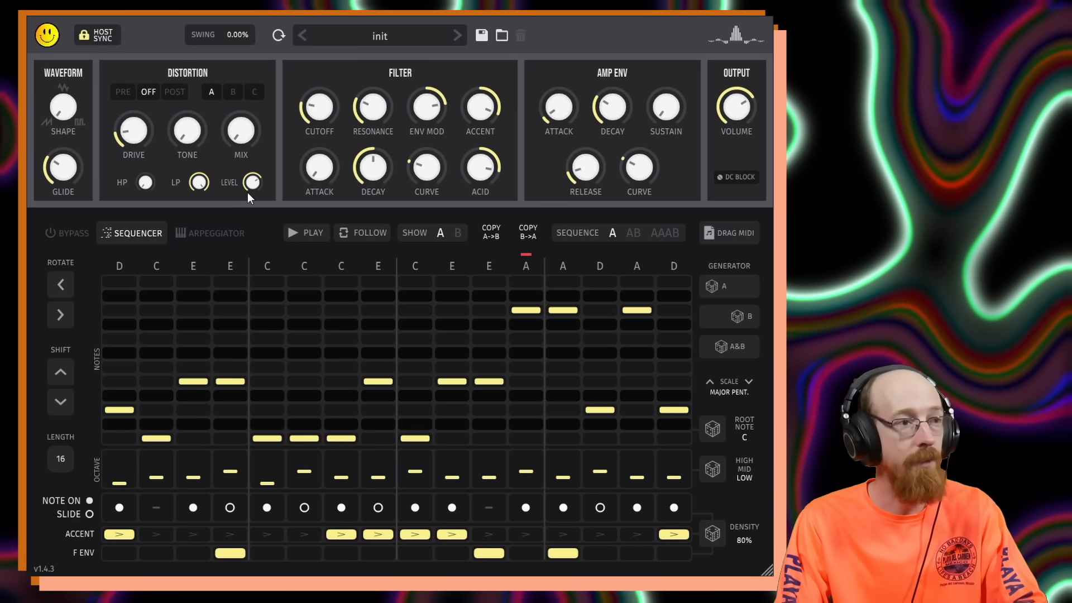
left_click(173, 91)
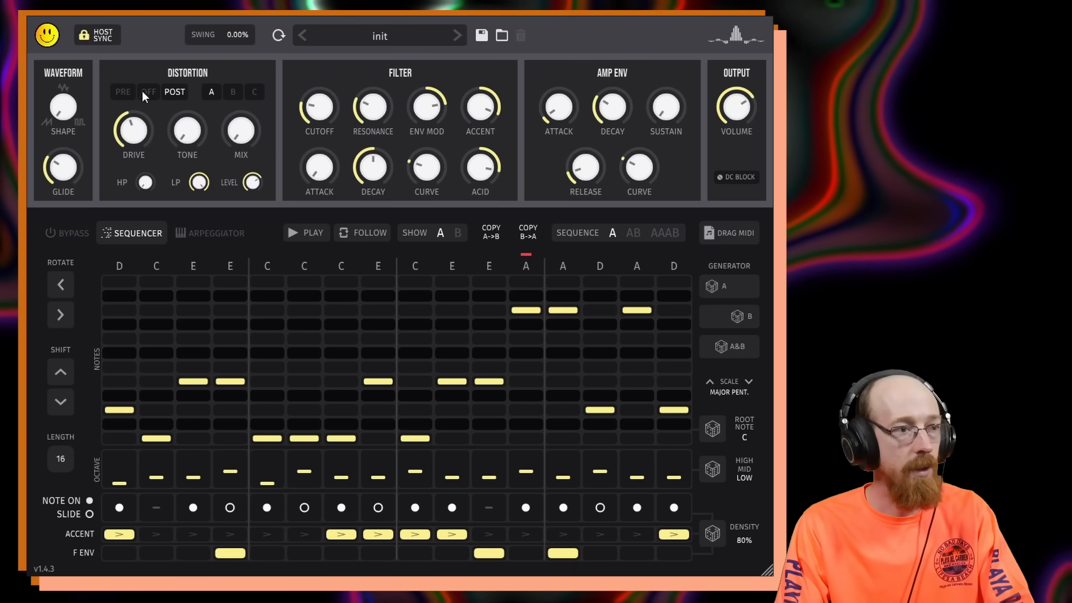
left_click_drag(253, 129, 242, 49)
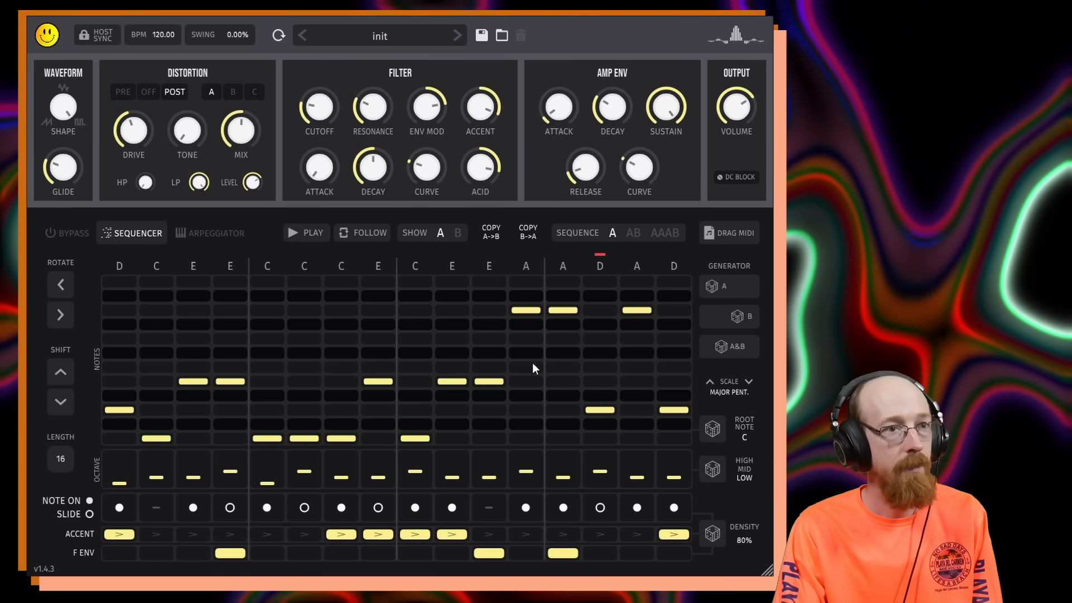
Shift the pattern's notes down and back up, then rotate the sequence steps.
left_click_drag(72, 179, 78, 293)
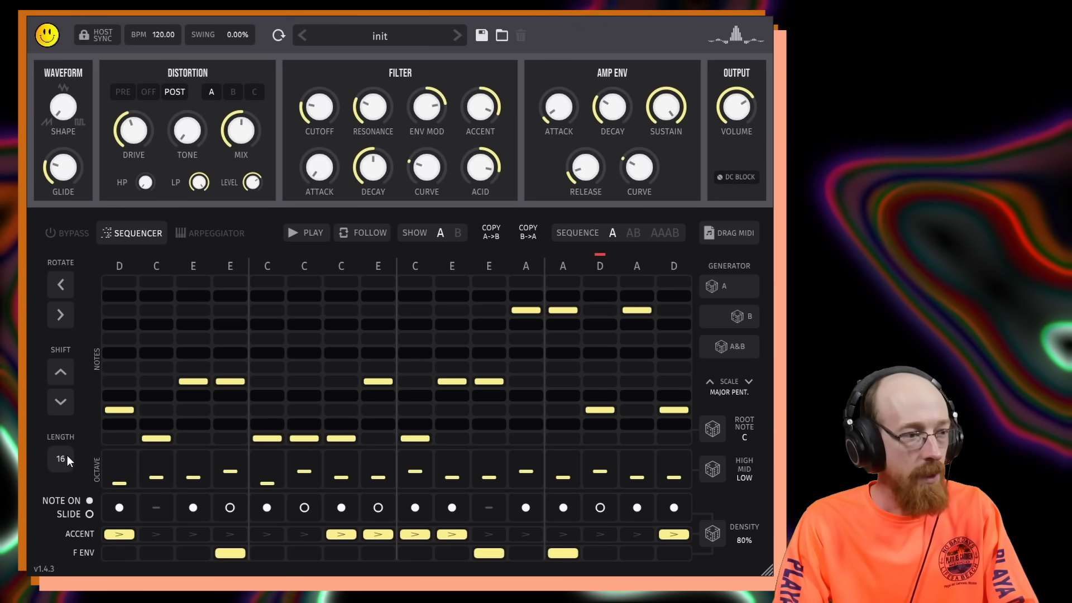
left_click_drag(67, 455, 85, 441)
left_click(61, 402)
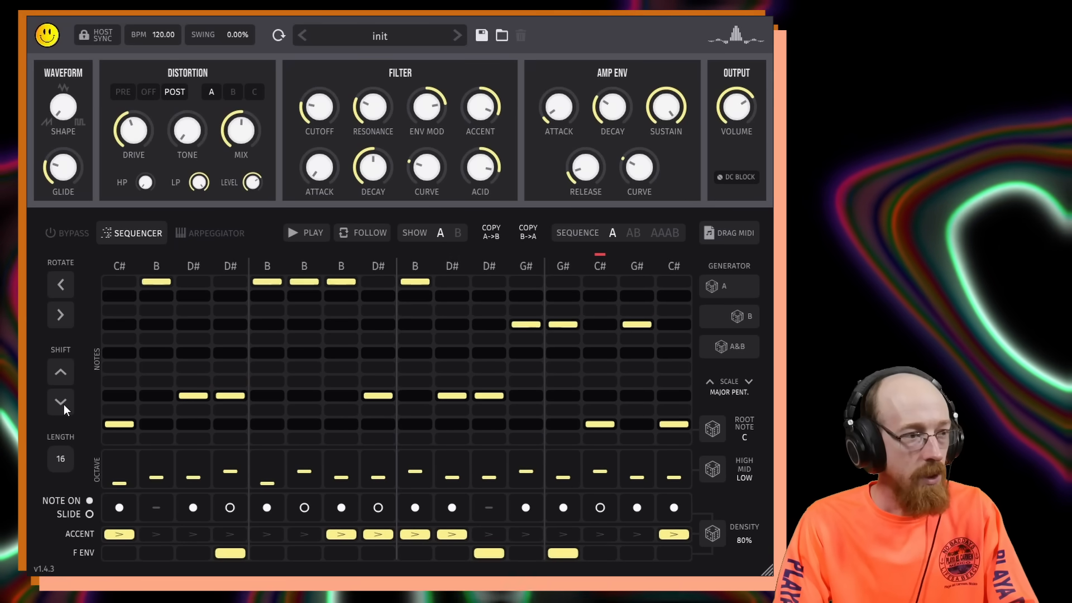
left_click(61, 365)
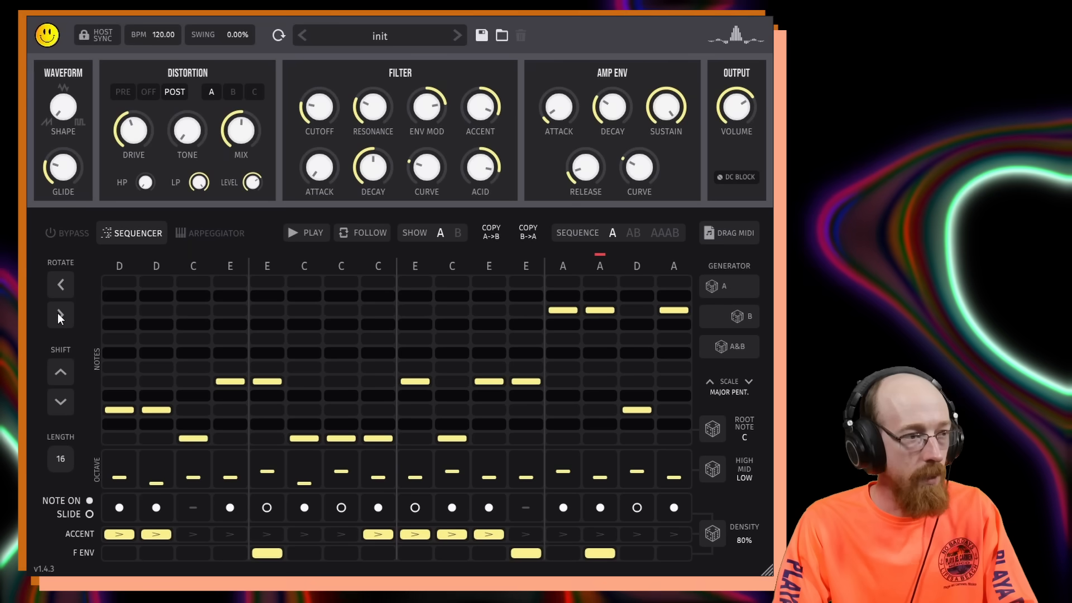
left_click(65, 285)
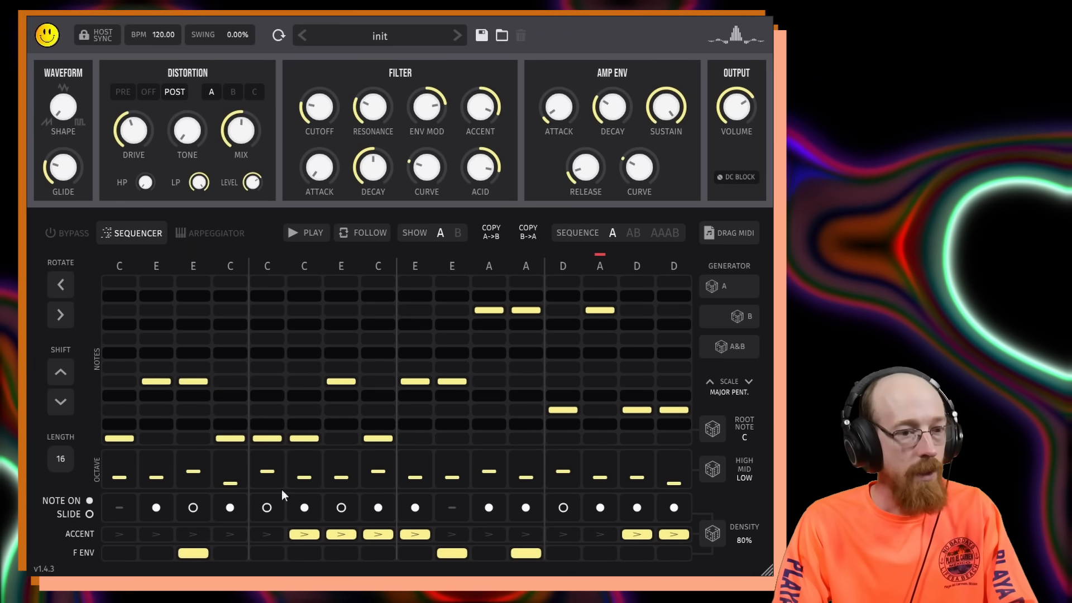
Randomize the note octaves repeatedly with the high/mid/low octave generator, ending on the Mid setting.
left_click(715, 471)
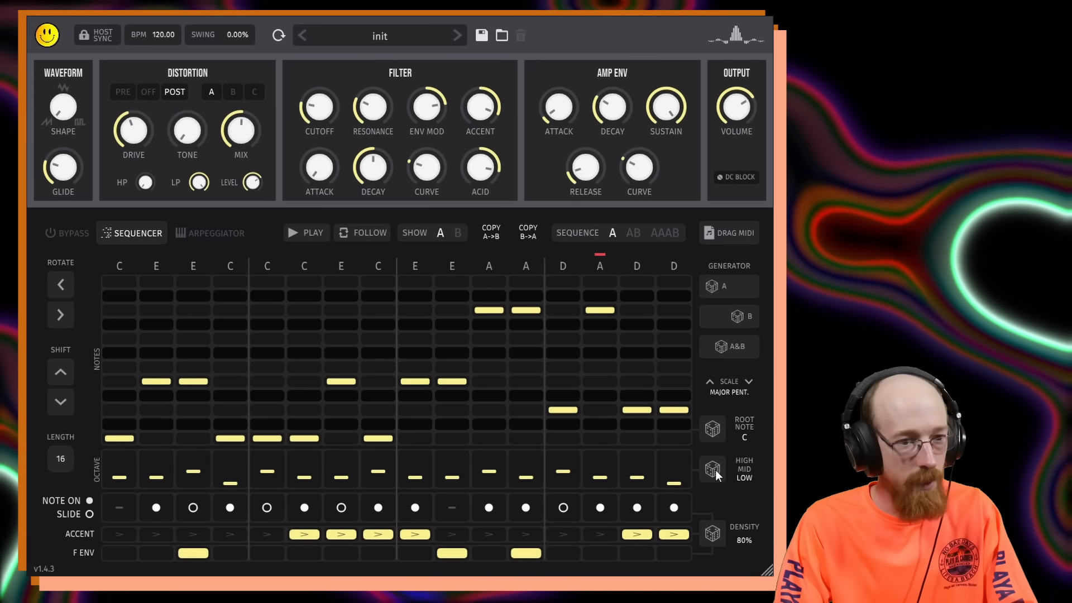
left_click(713, 470)
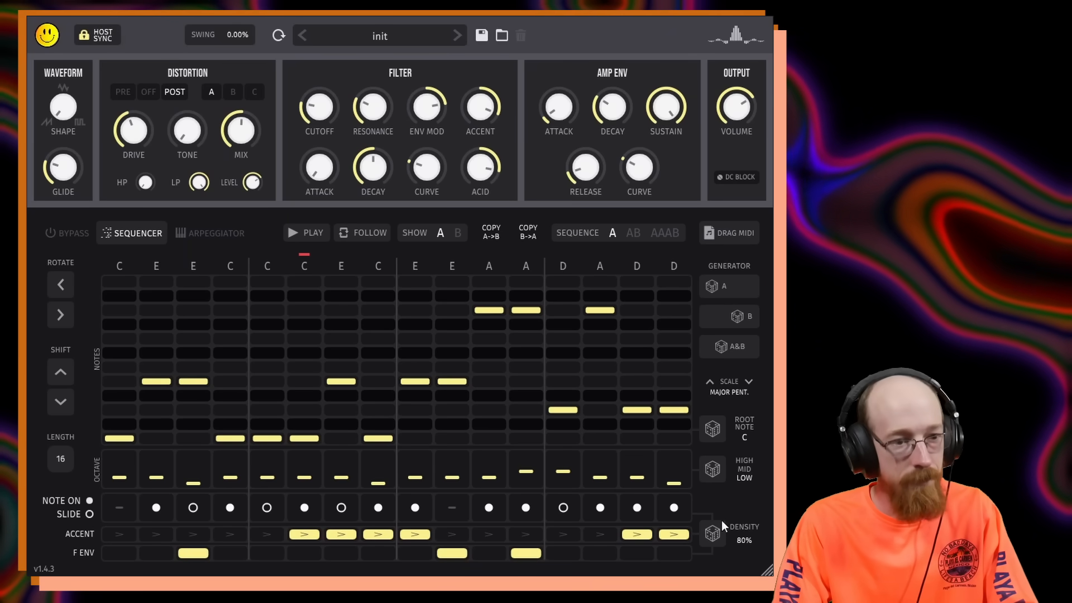
left_click(712, 468)
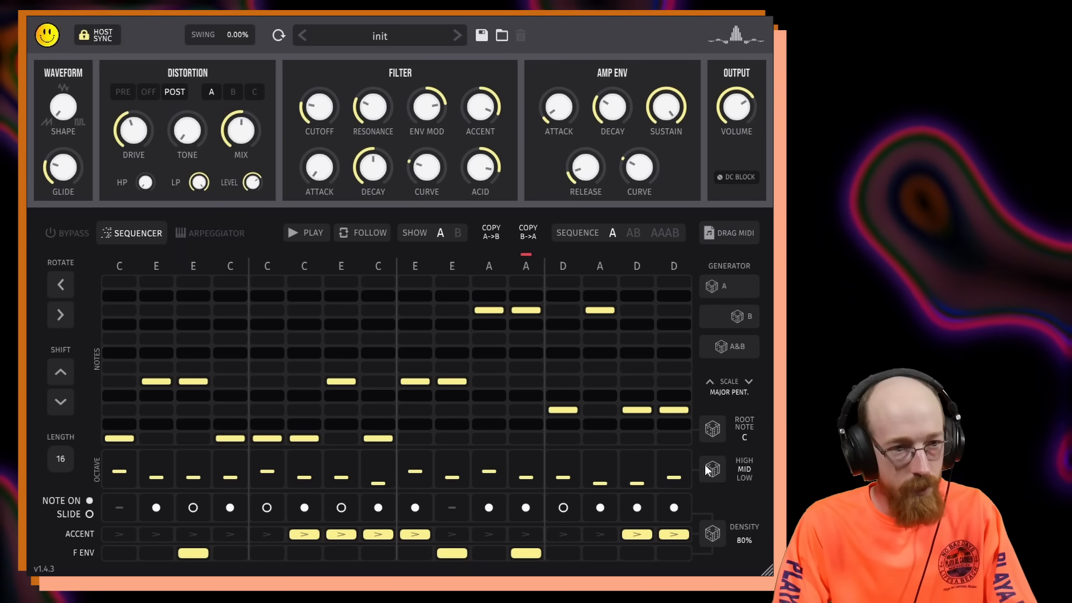
left_click(715, 470)
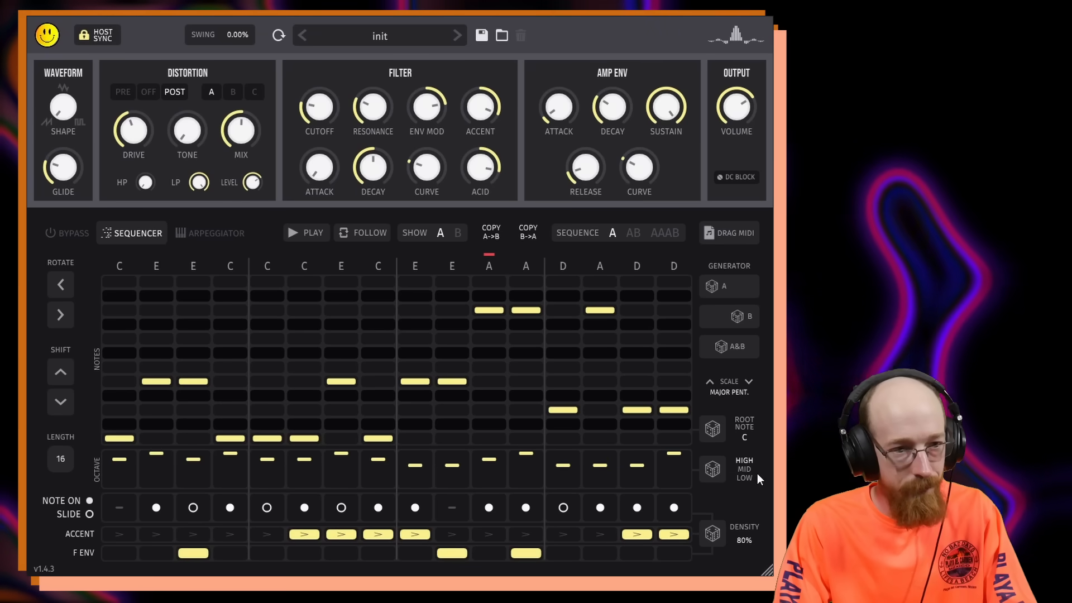
left_click(712, 468)
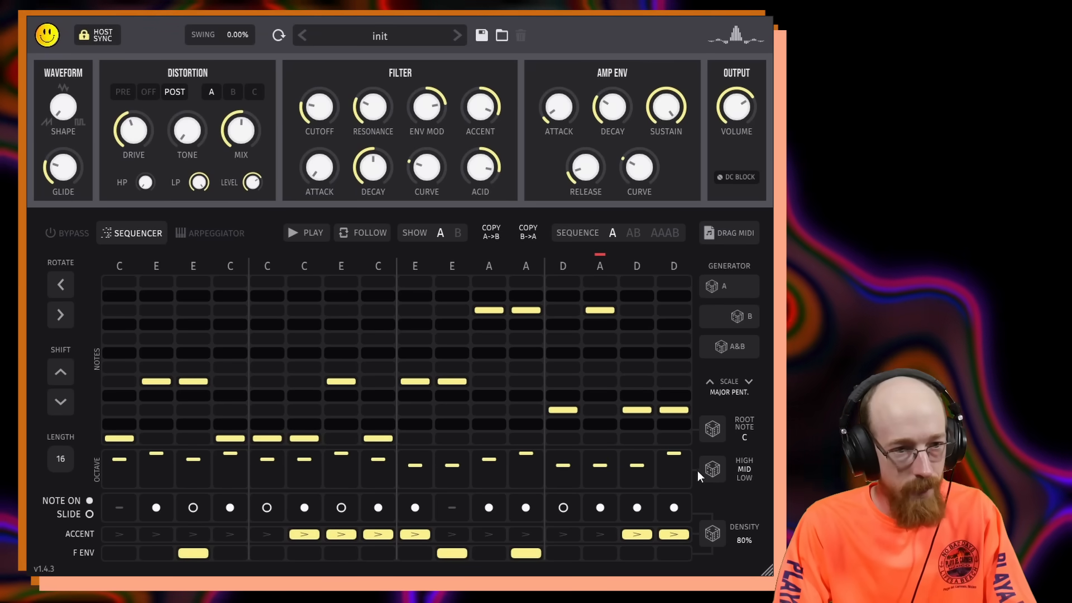
left_click(712, 469)
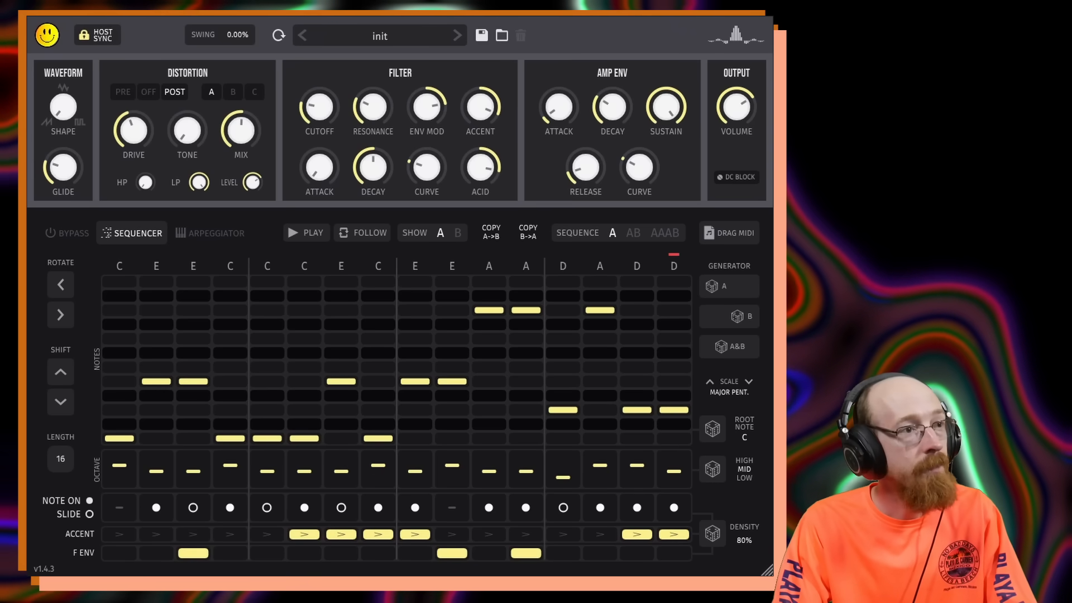
Adjust the octave of the thirteenth step by hand.
left_click(560, 475)
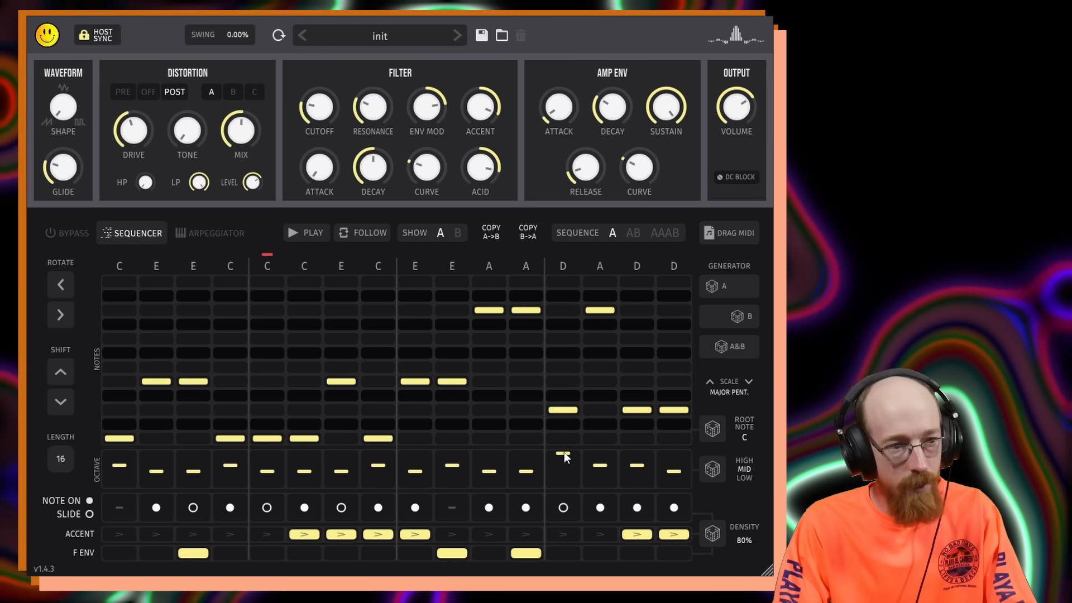
left_click(568, 478)
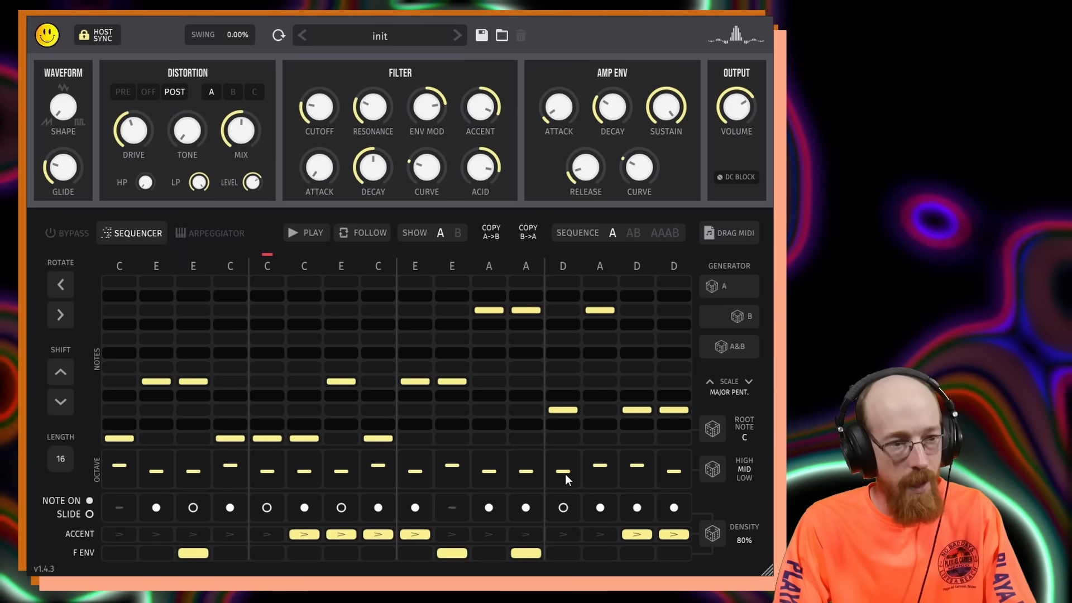
left_click(566, 474)
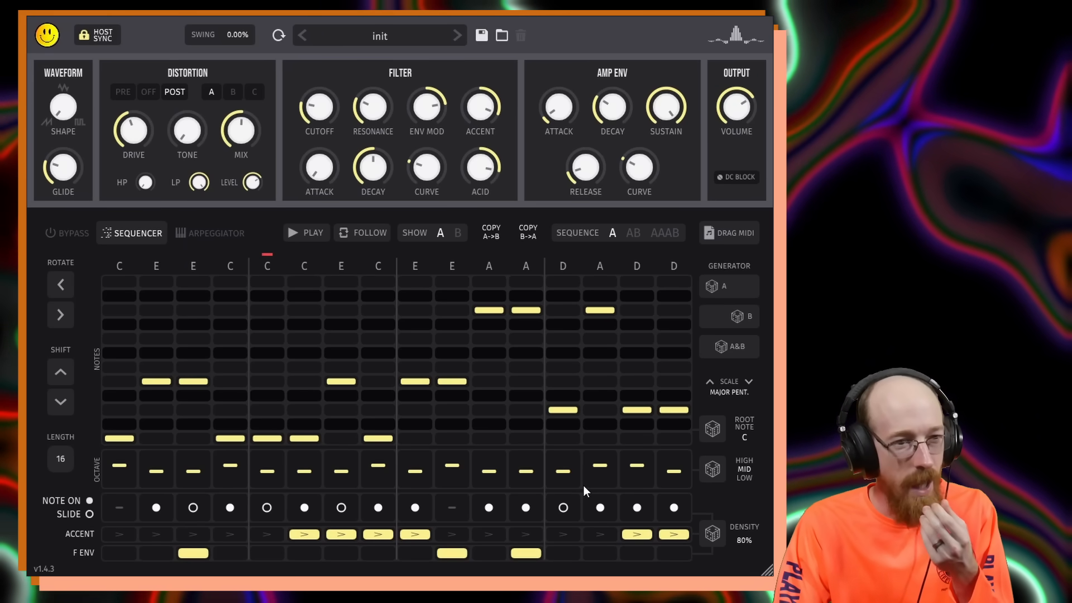
Switch the sequence mode to AB and AAAB, then back to A.
left_click(631, 233)
left_click(663, 229)
left_click(609, 234)
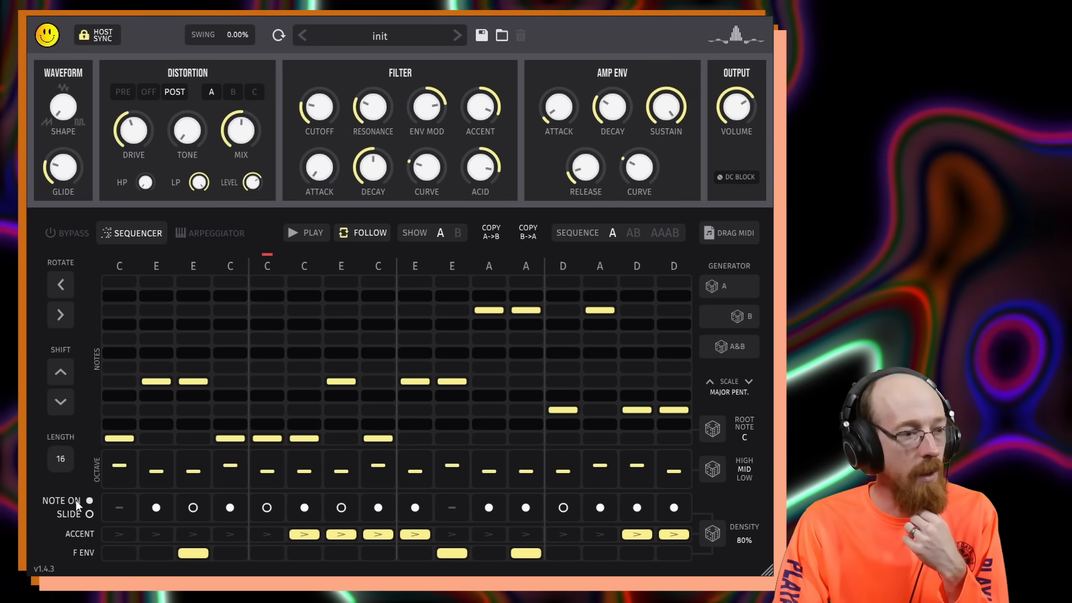
Toggle the first step between note and slide and enable the filter envelope on the fifth step.
left_click(118, 510)
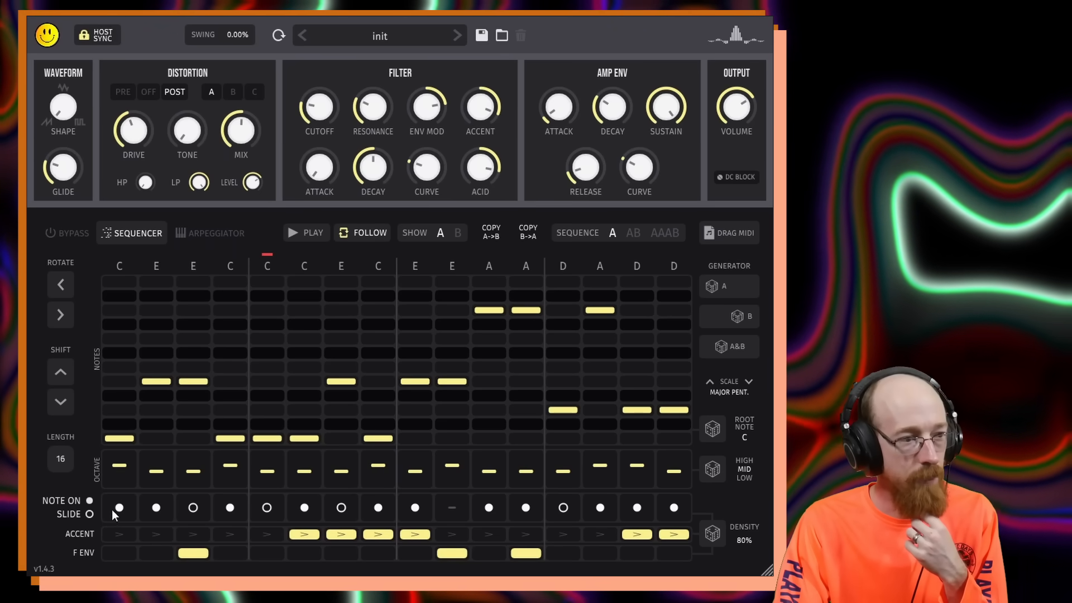
left_click(120, 510)
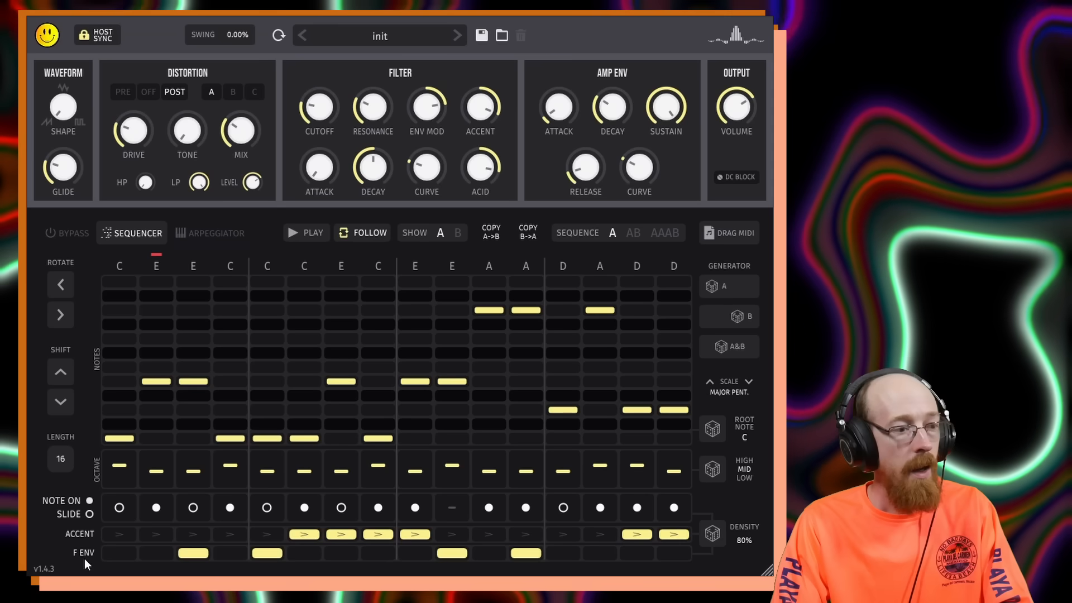
left_click(267, 553)
Shorten the pattern to 4 steps and set the note-on and slide state of each step.
left_click_drag(69, 468, 65, 602)
left_click(121, 507)
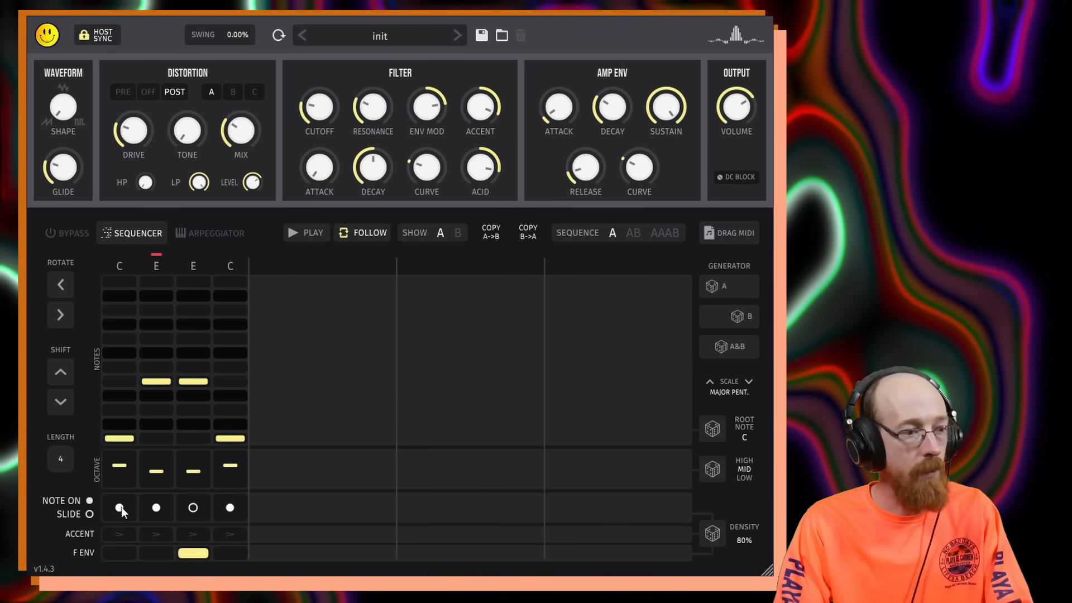
left_click(162, 508)
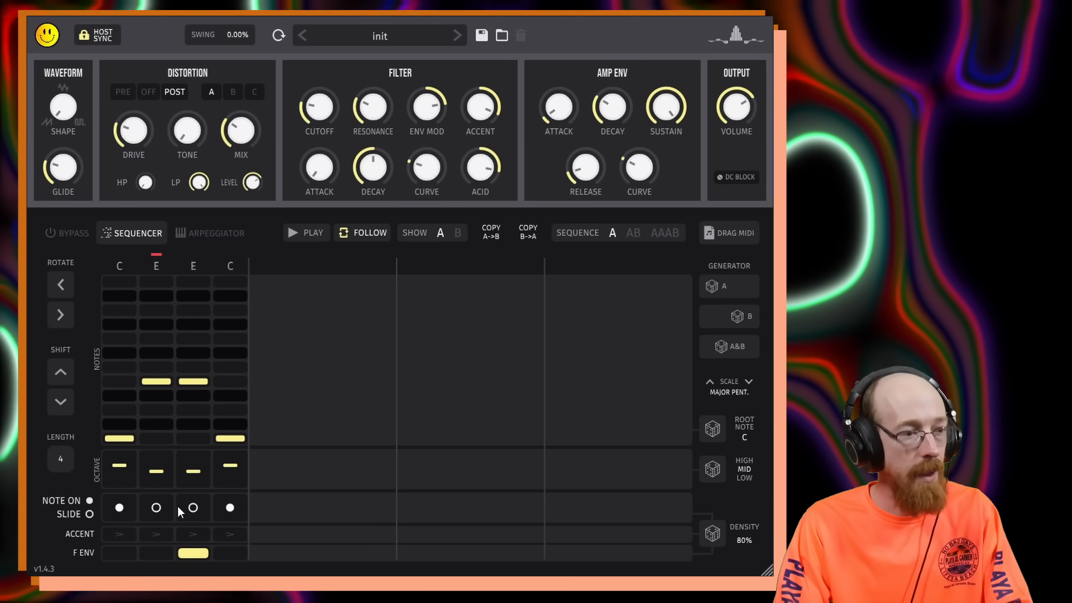
left_click(183, 507)
left_click(239, 508)
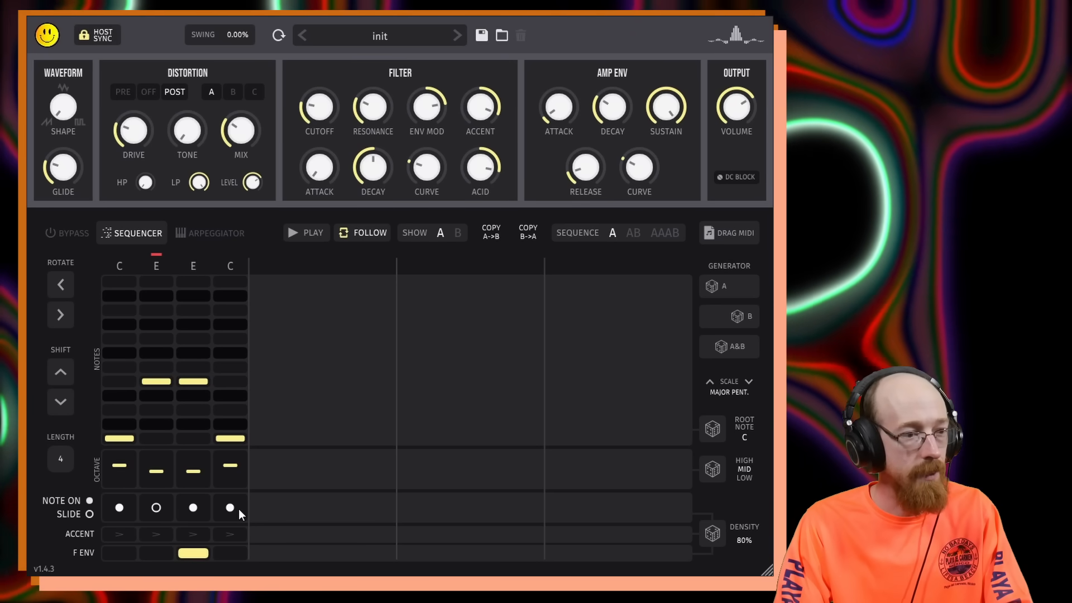
Remove the third step's filter envelope and set the four notes to C, G, C, G.
left_click(202, 553)
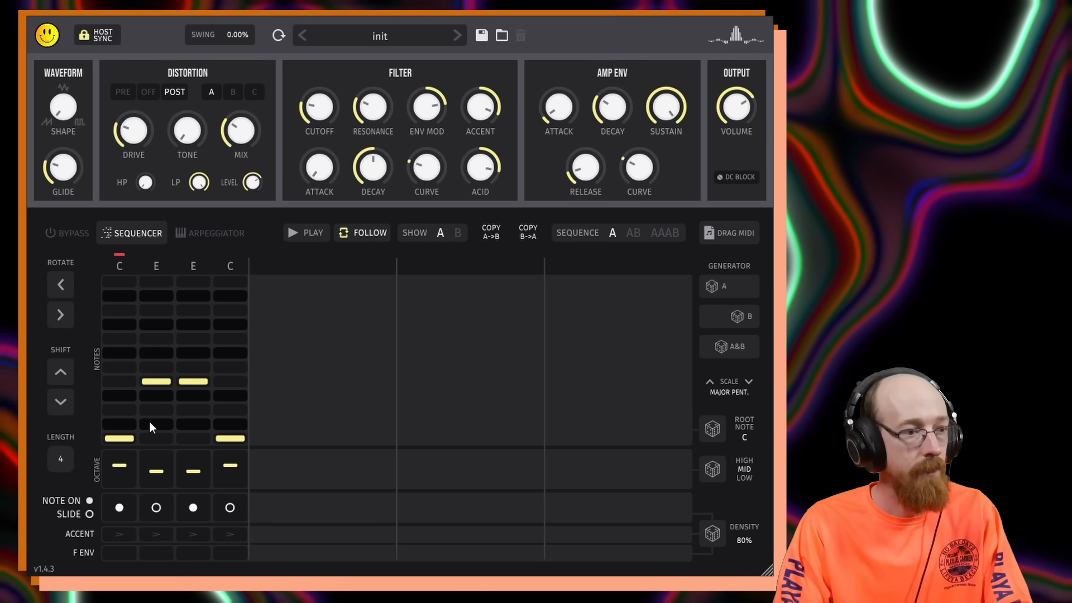
left_click(160, 438)
left_click(188, 438)
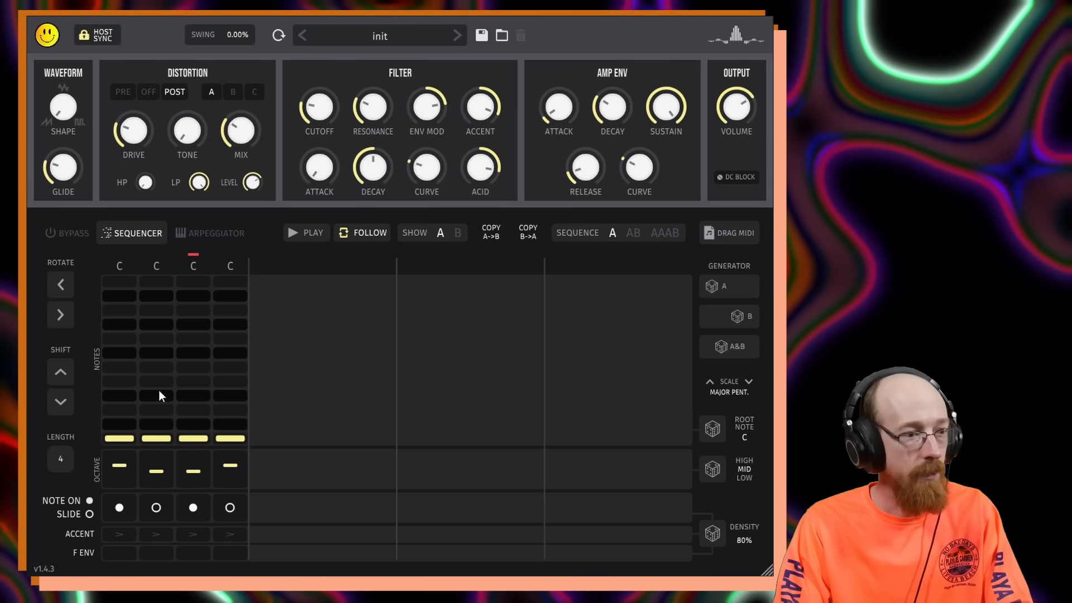
left_click_drag(159, 390, 162, 342)
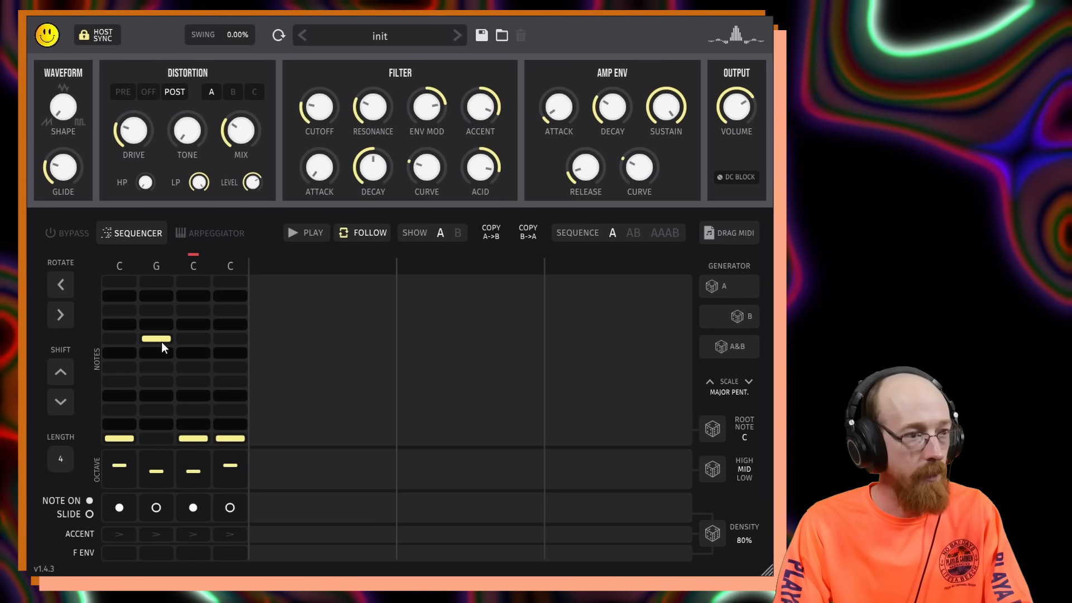
left_click(229, 339)
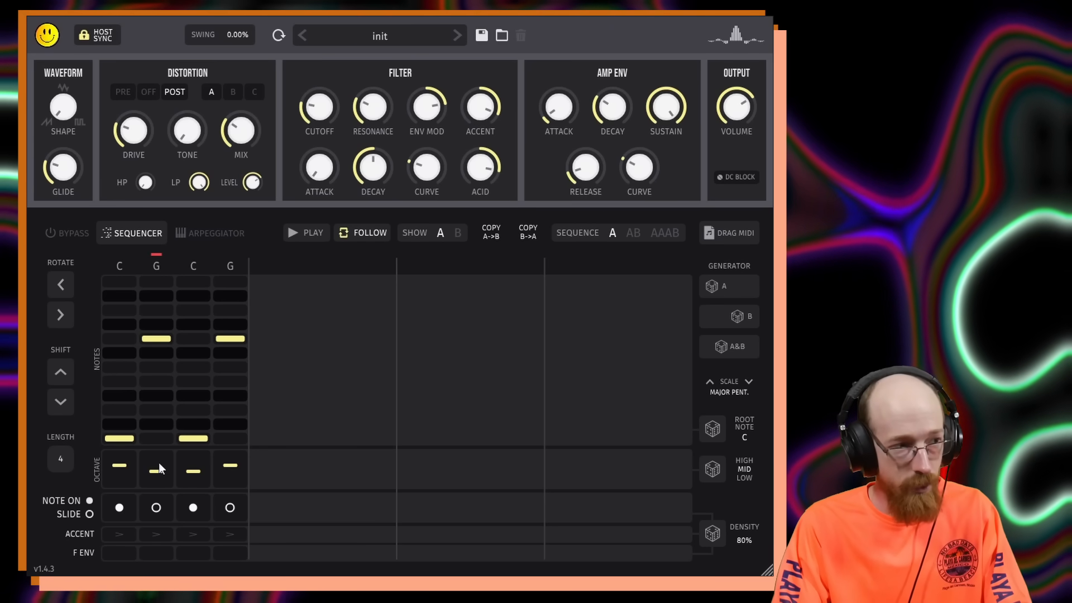
Try placing the filter envelope on different steps of the 4-step pattern.
left_click(120, 553)
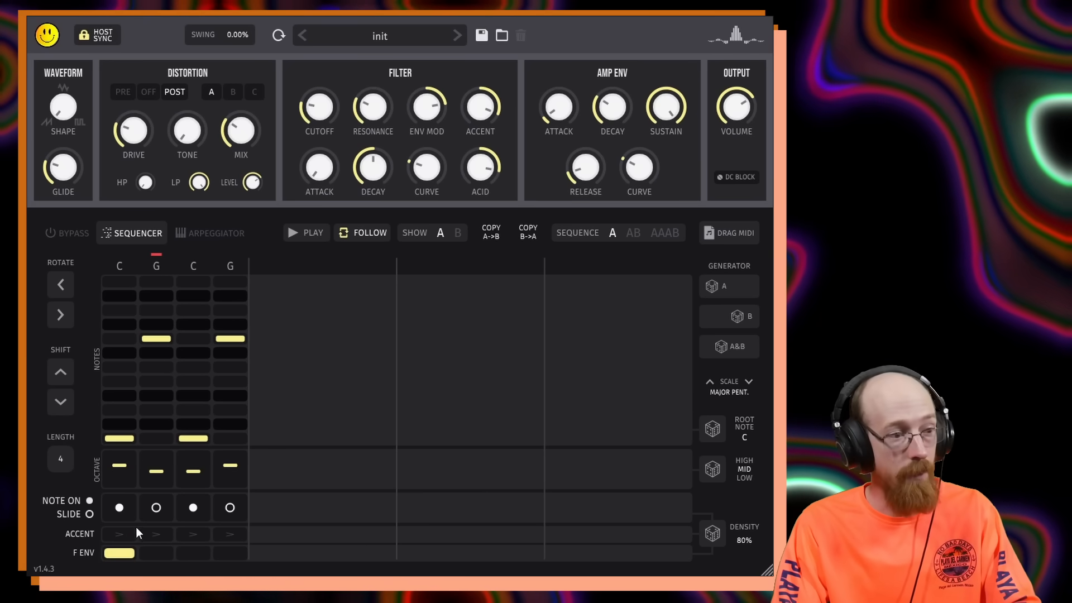
left_click(132, 550)
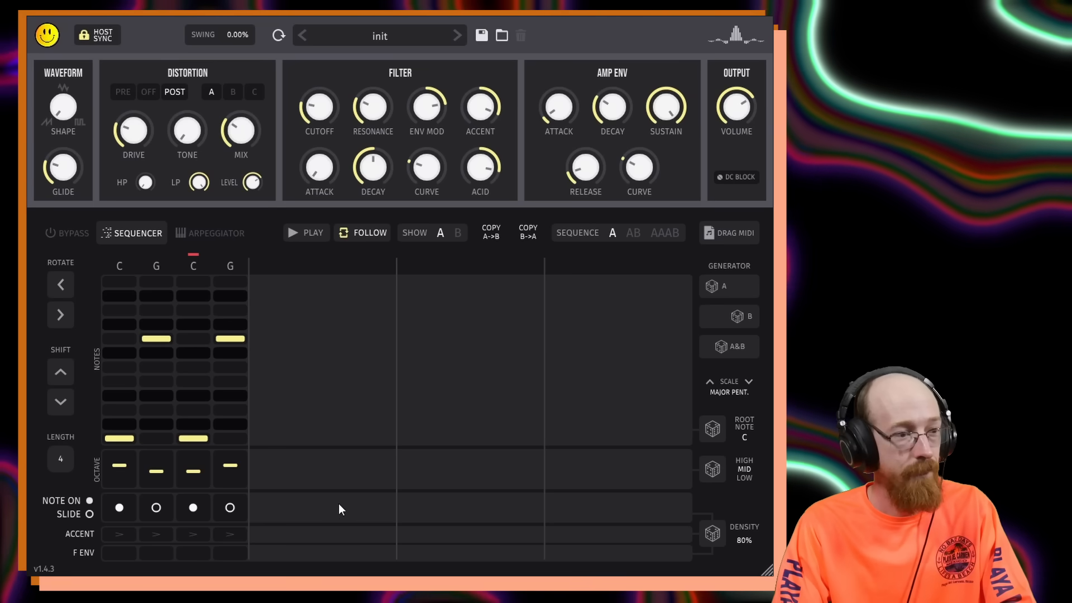
left_click(156, 554)
left_click(229, 554)
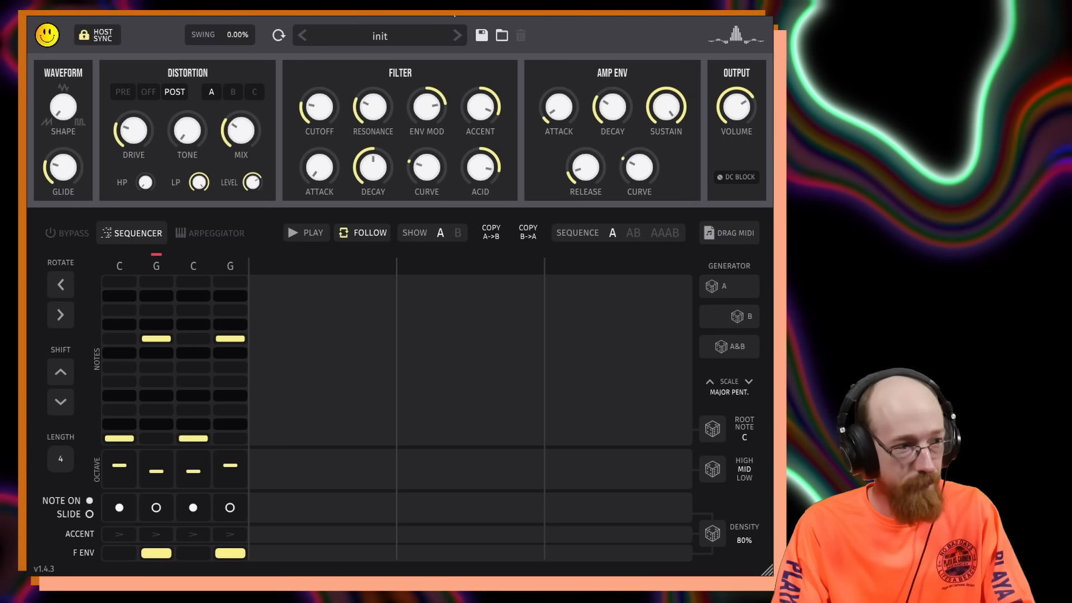
left_click(230, 554)
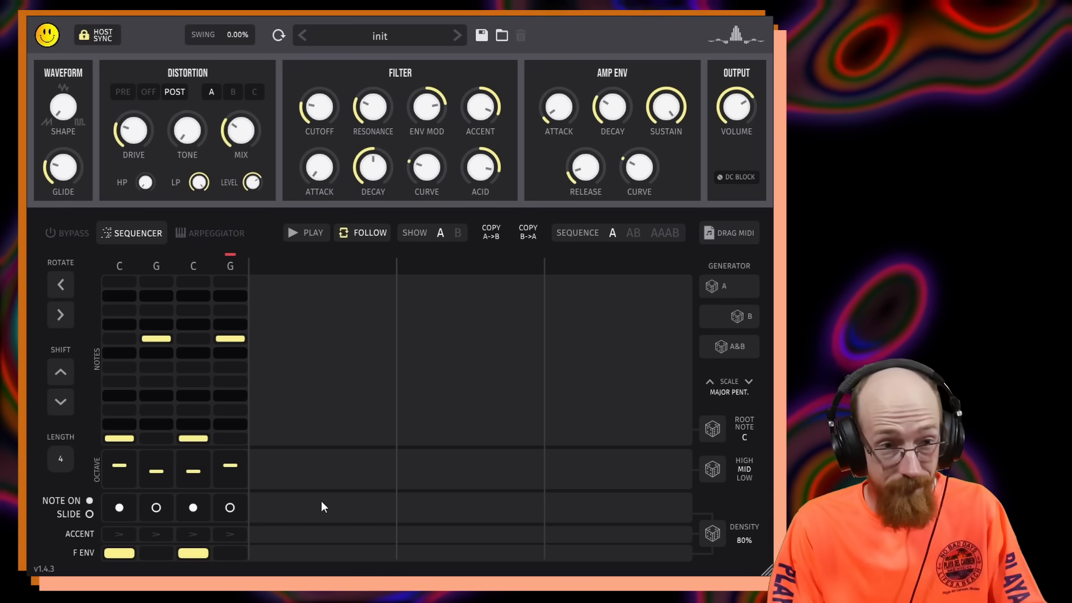
left_click(119, 553)
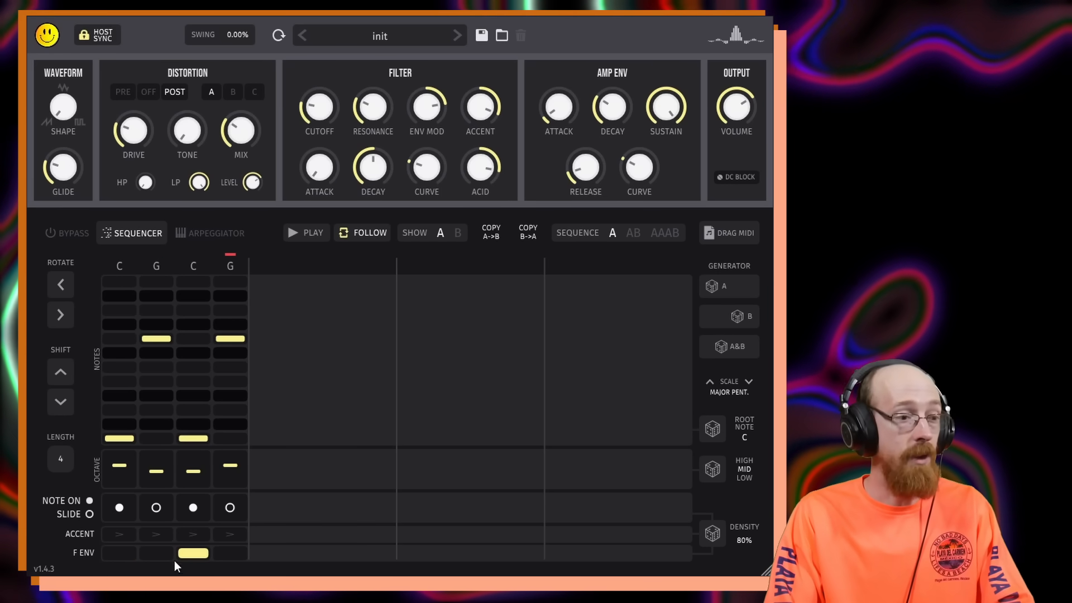
left_click(194, 553)
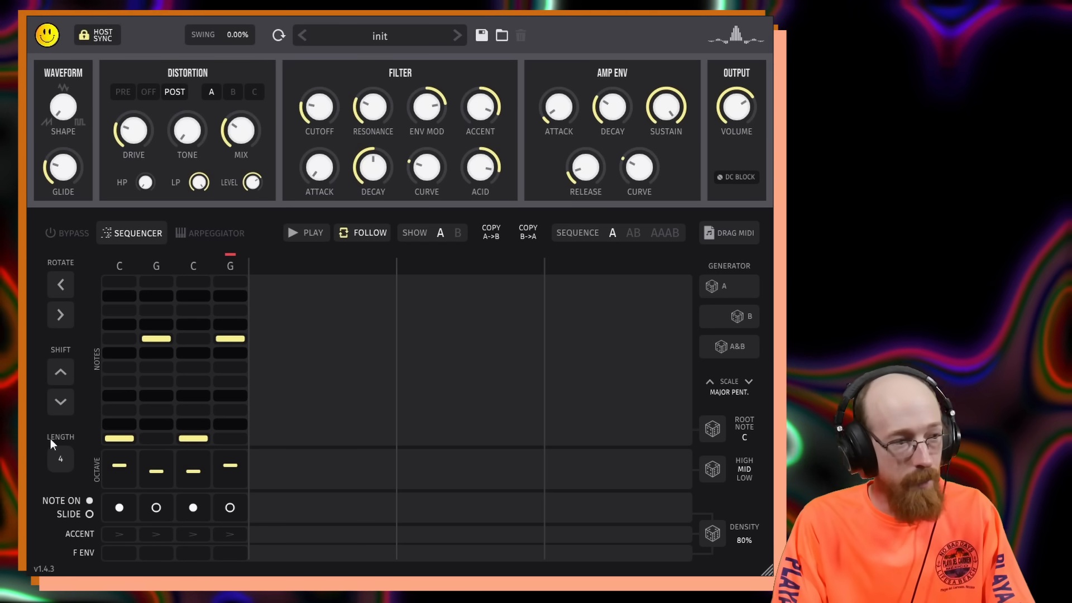
Restore the pattern length to 16 and regenerate the rhythm with density raised to 100%.
left_click_drag(60, 459, 85, 346)
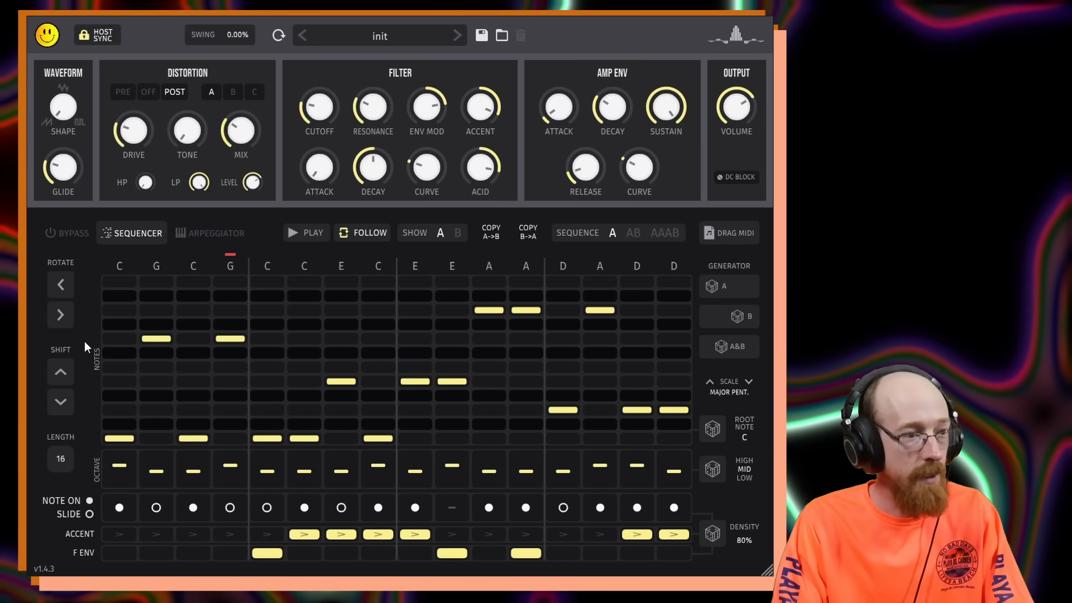
left_click(713, 534)
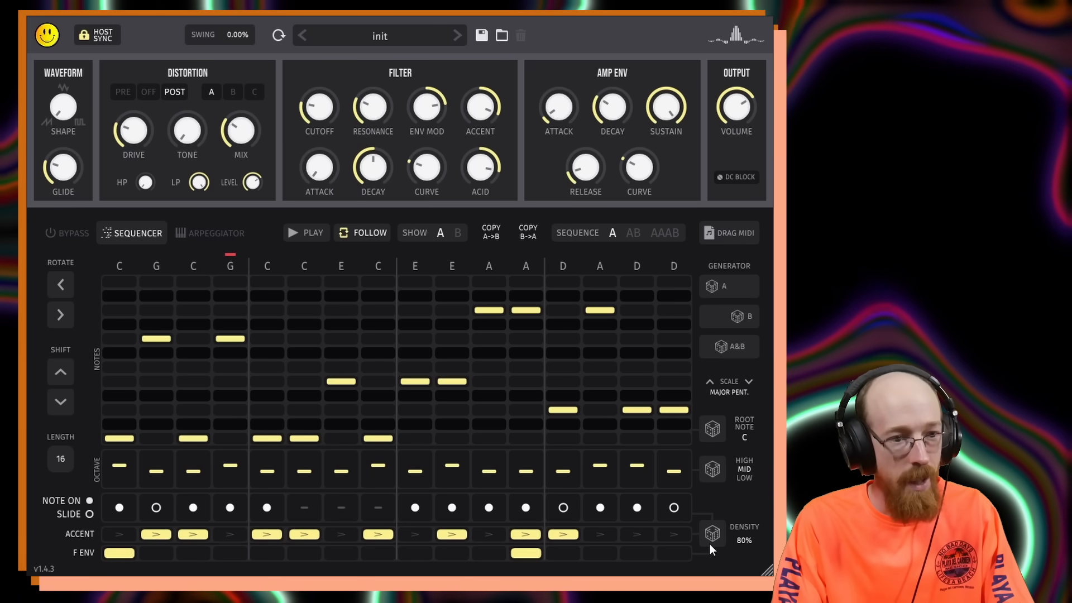
left_click_drag(743, 539, 742, 461)
left_click(713, 534)
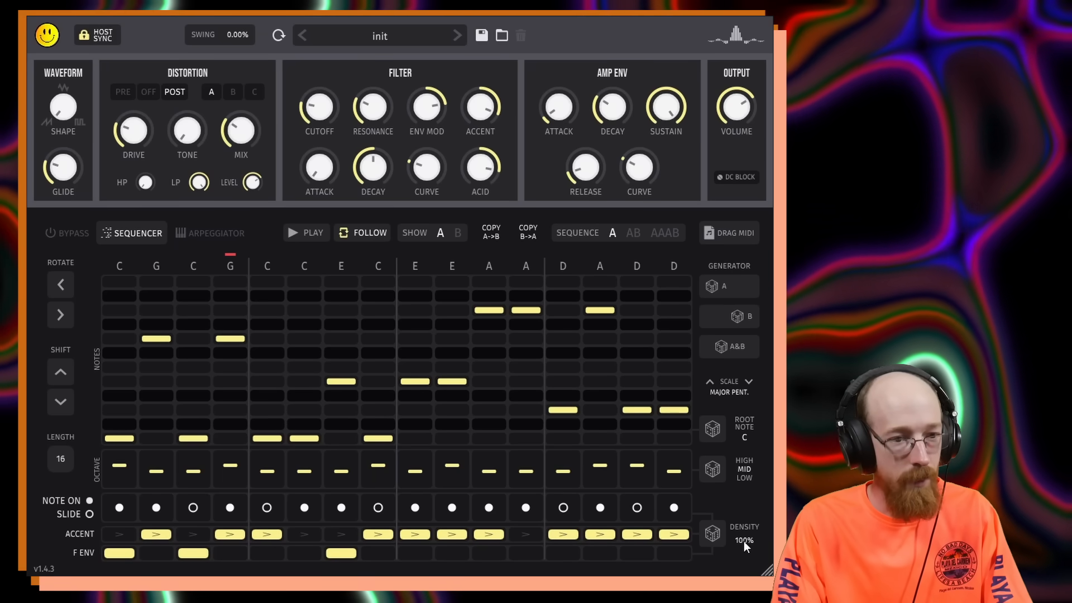
Lower the generator density to 45% and regenerate the 16-step pattern.
left_click_drag(744, 541, 744, 594)
left_click(712, 534)
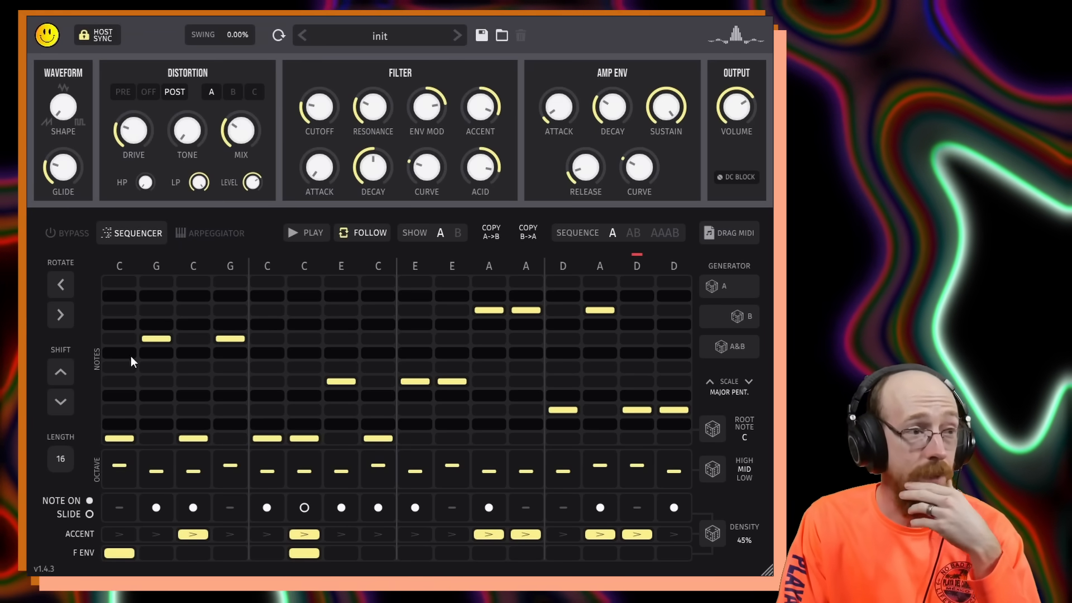
Switch to Arpeggiator mode and shorten the pattern to 4 steps.
left_click(220, 235)
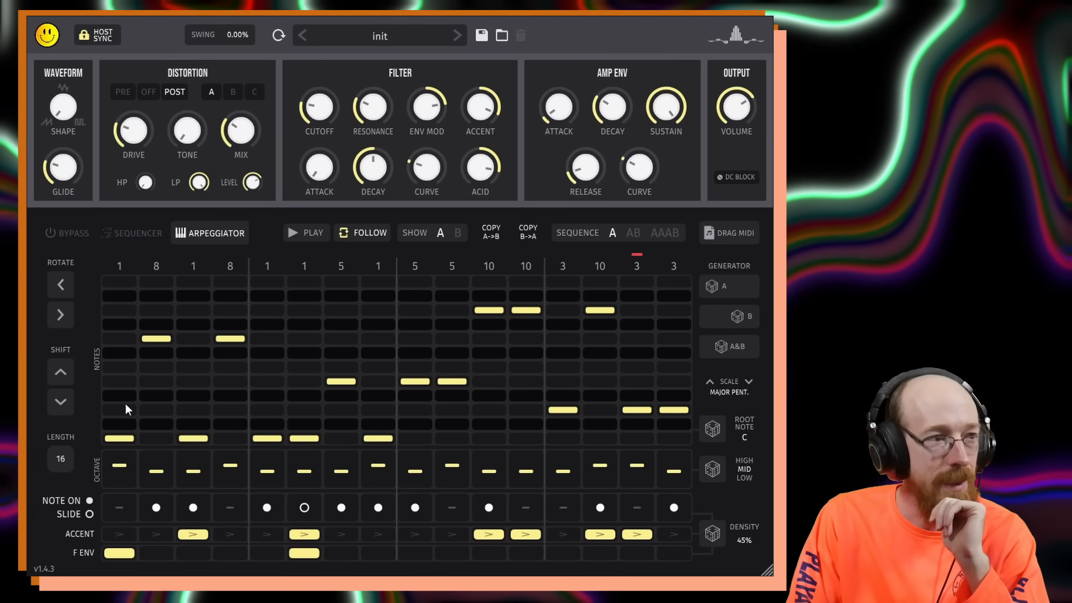
left_click_drag(60, 454, 69, 600)
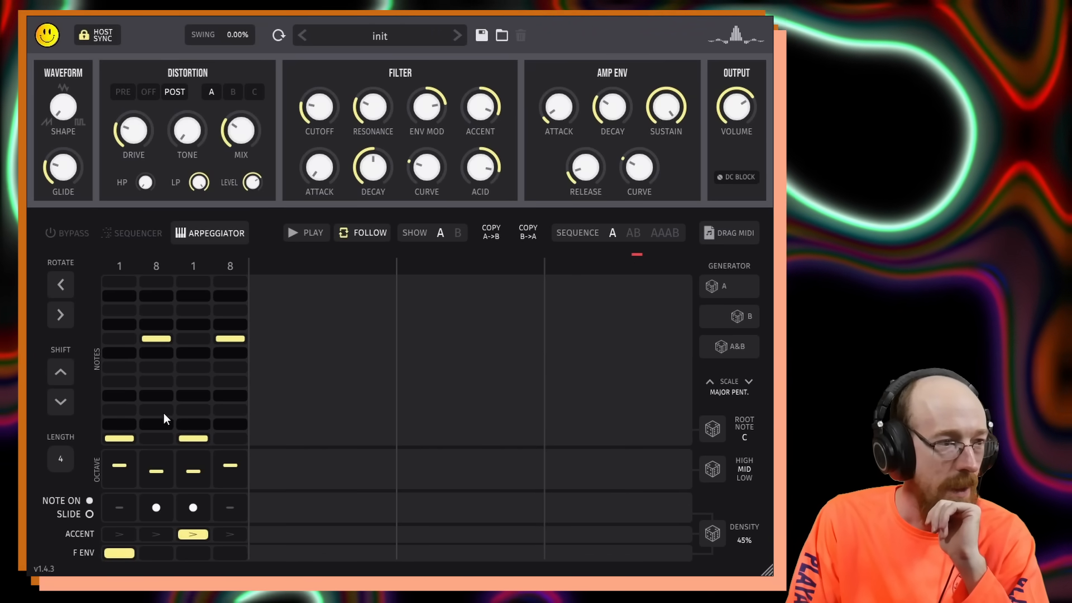
Set the four arpeggiator steps to degrees 1, 3, 5 and 1.
left_click(163, 408)
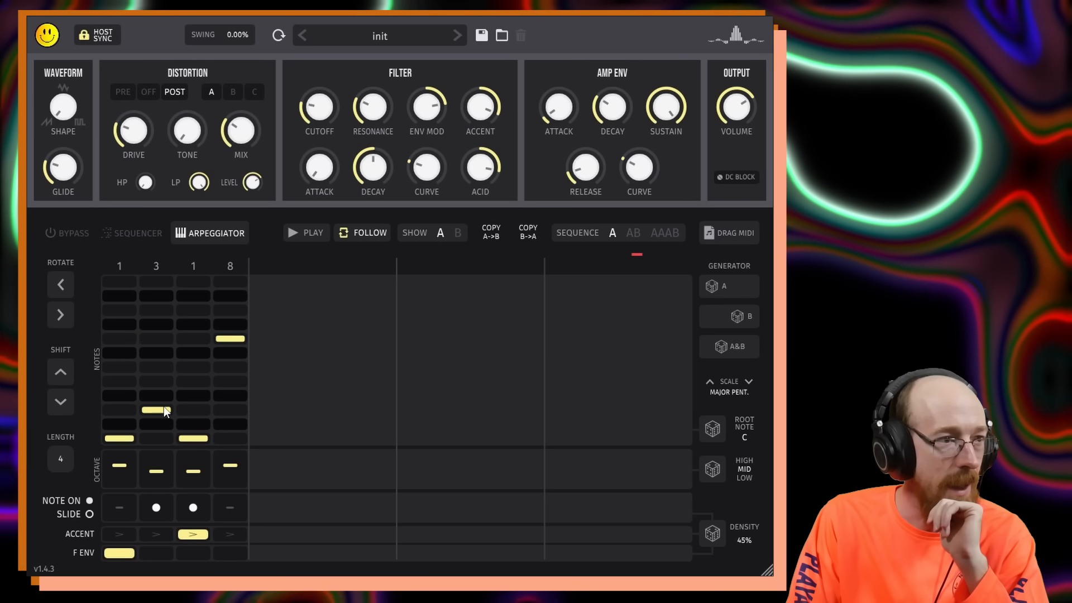
left_click(197, 393)
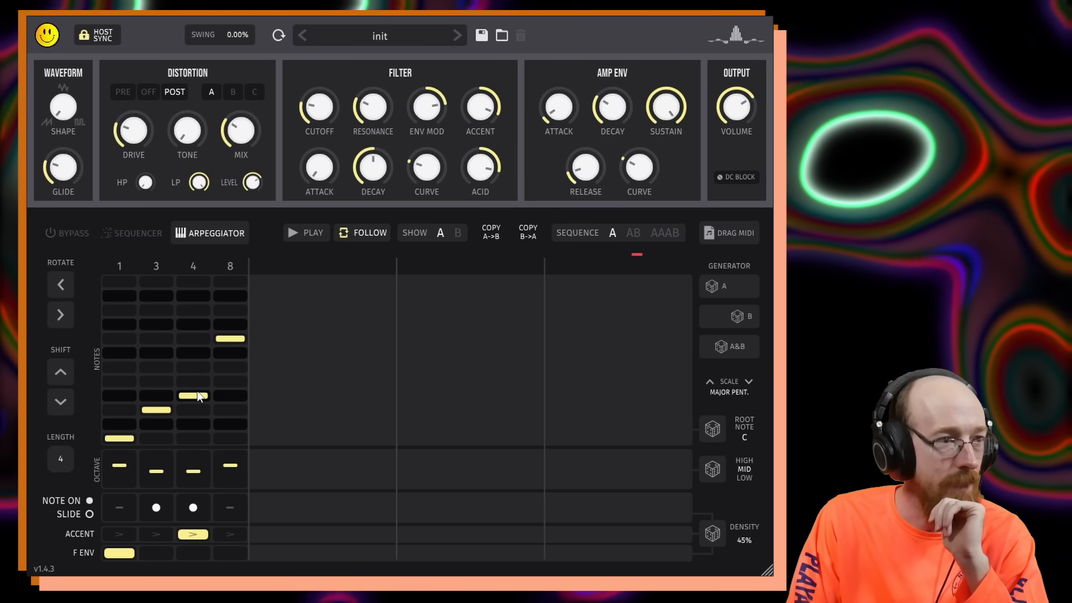
left_click(201, 383)
left_click(230, 439)
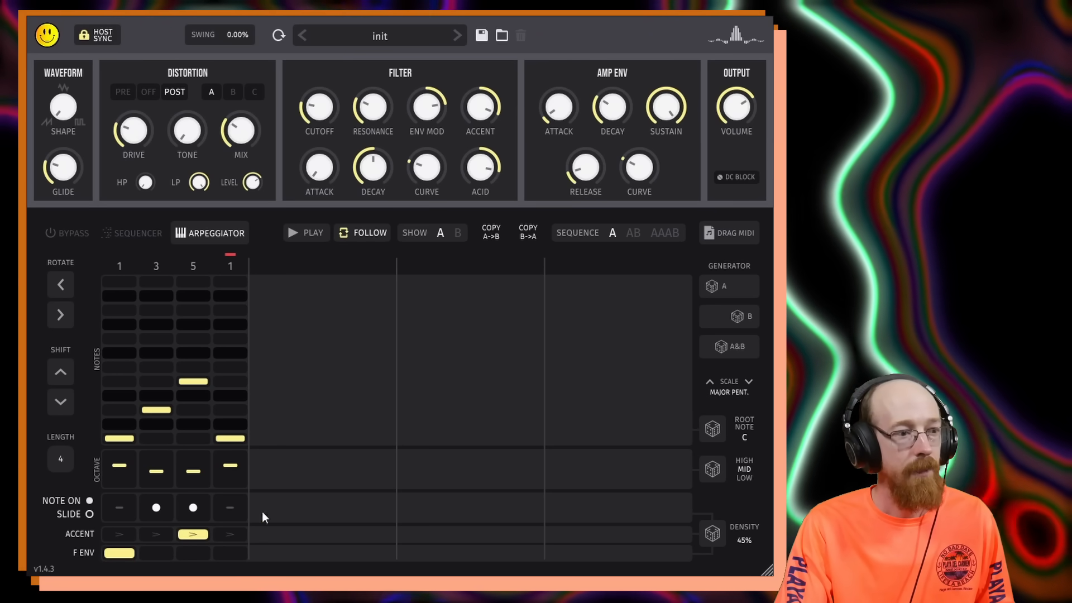
Turn on all four notes, clear the accent and filter envelope, and switch back to Sequencer mode.
left_click(121, 509)
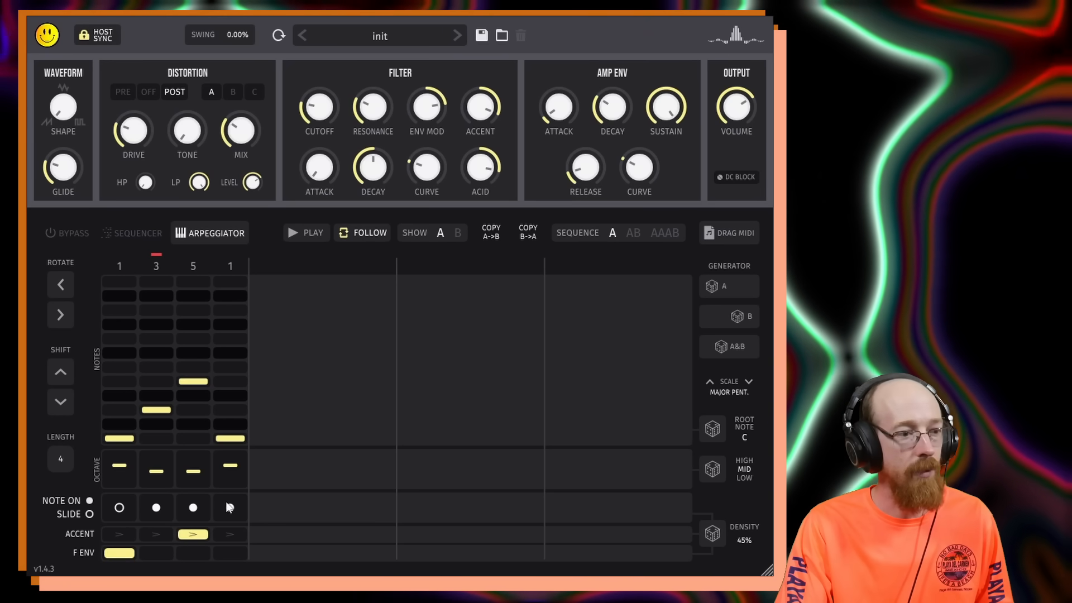
left_click(119, 552)
left_click(192, 535)
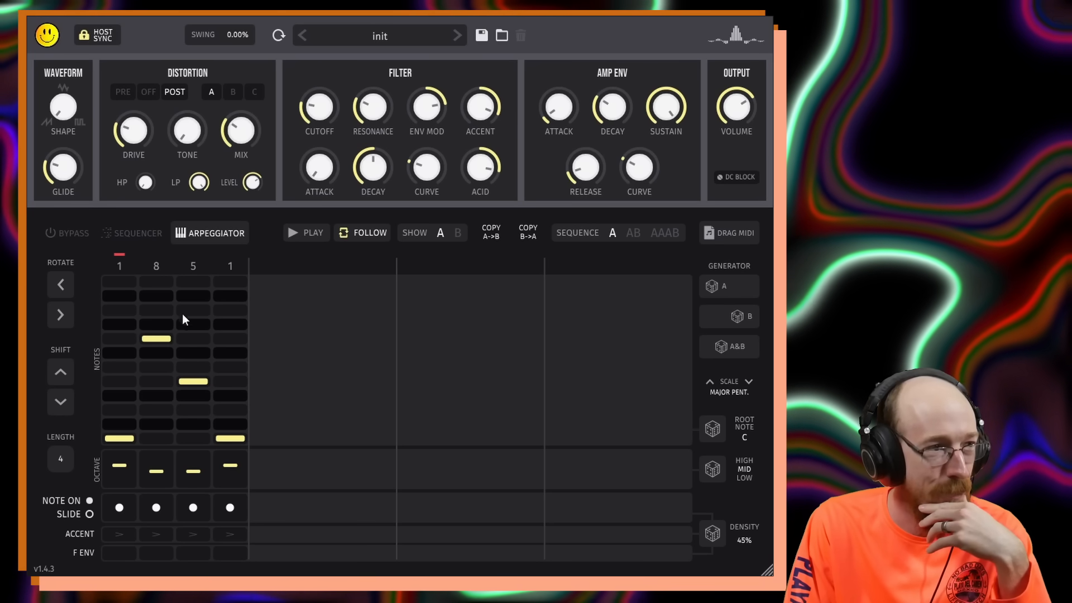
left_click(135, 233)
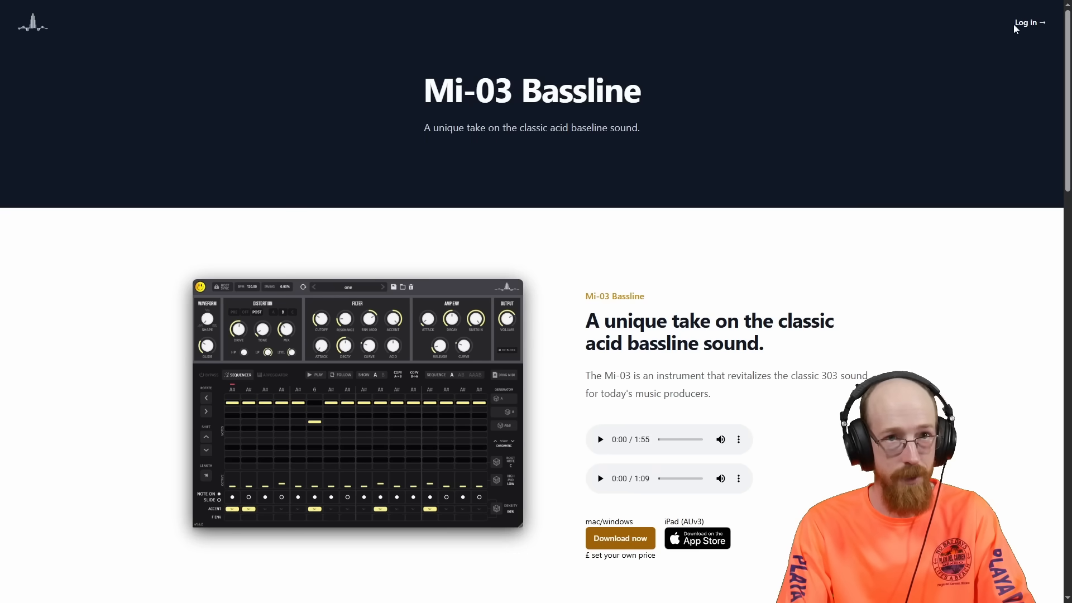
On the Mi-03 Bassline product web page, open the download dialog and set the price to £0.00.
scroll(874, 125, "down", 1)
scroll(874, 125, "down", 2)
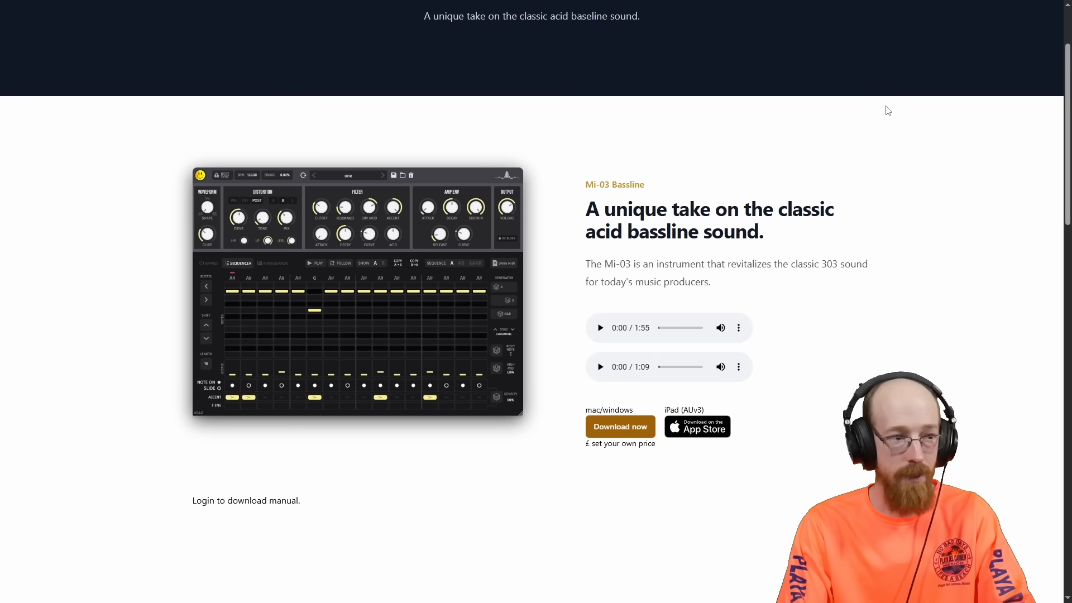
scroll(888, 110, "down", 1)
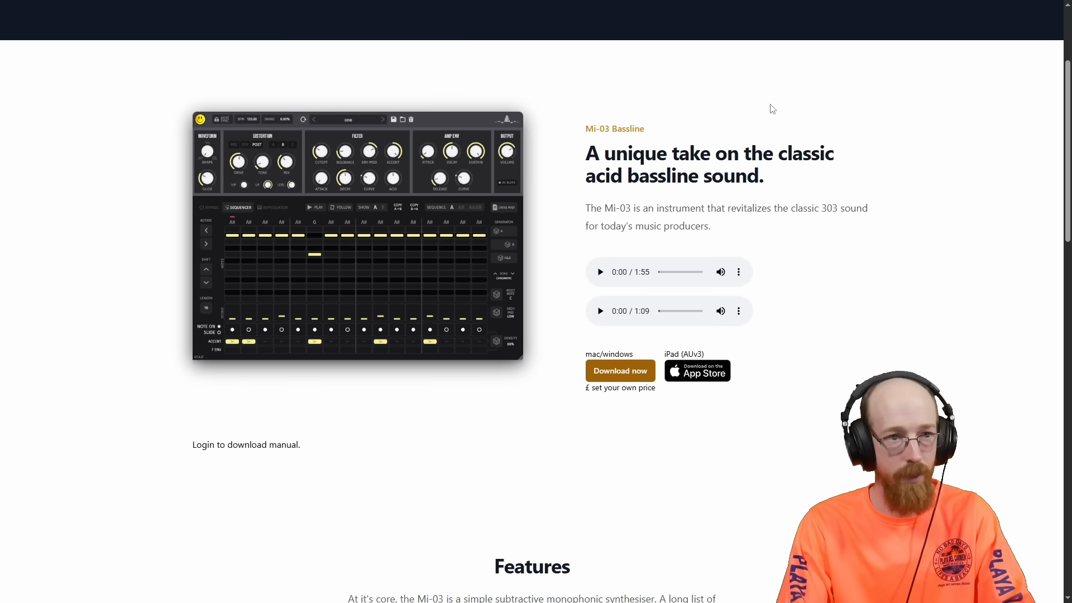
scroll(772, 109, "down", 1)
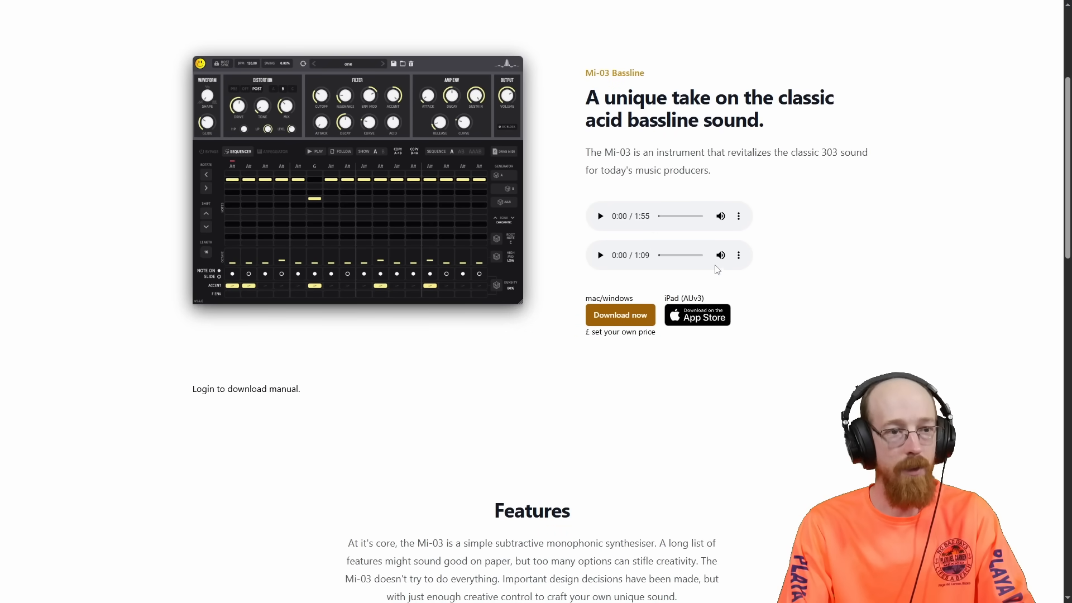
scroll(810, 223, "down", 1)
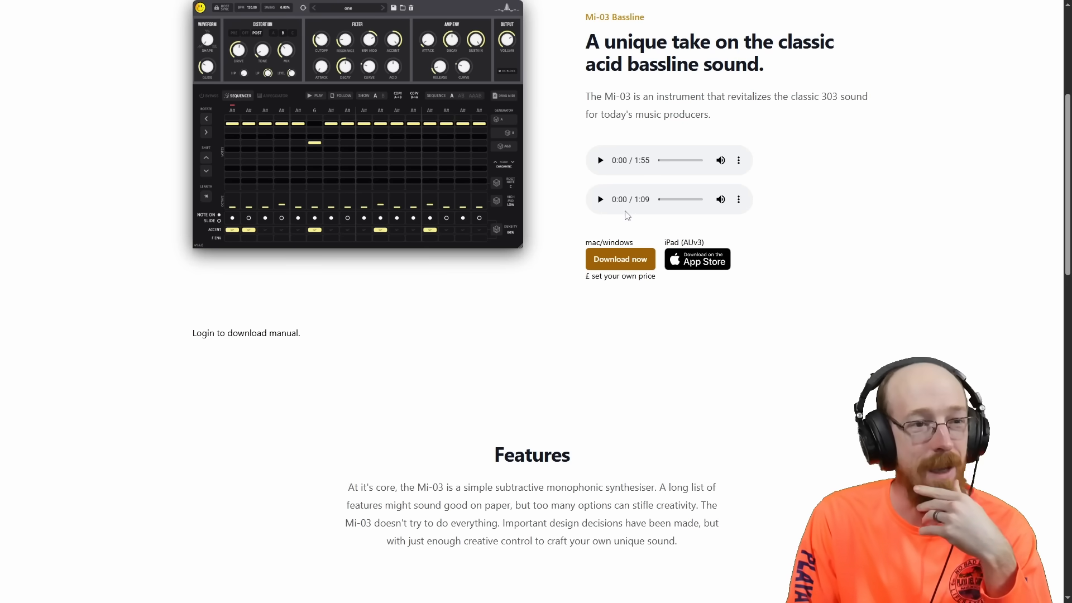
left_click(615, 261)
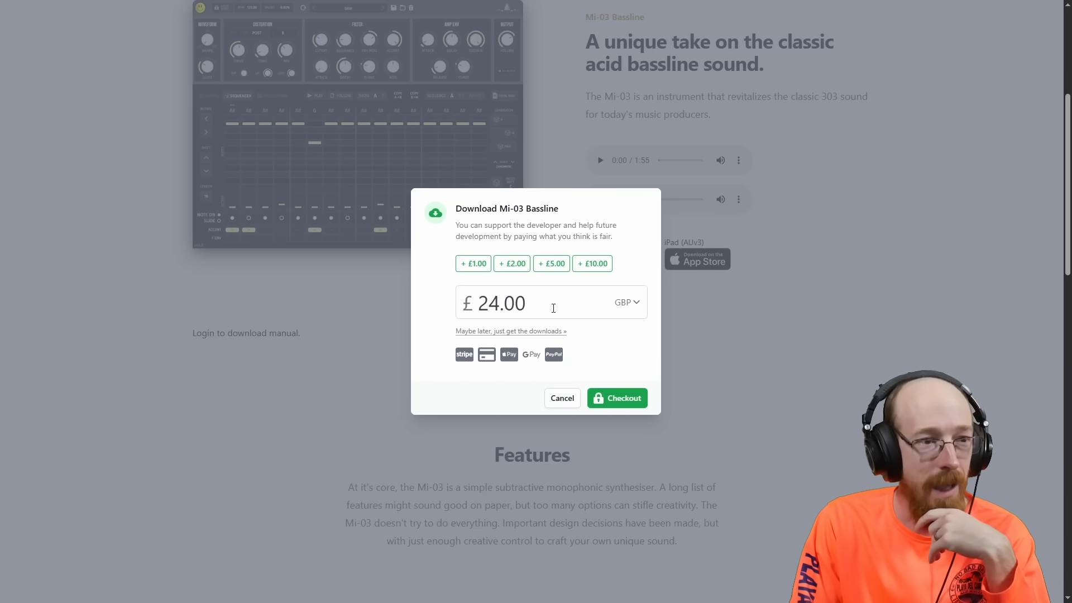
left_click(553, 309)
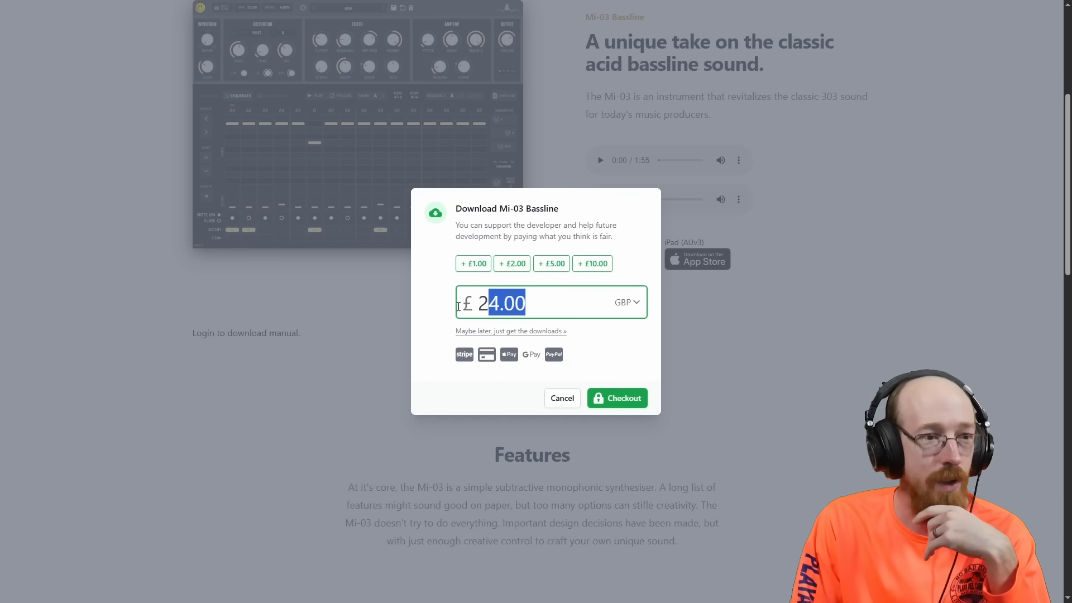
type("0")
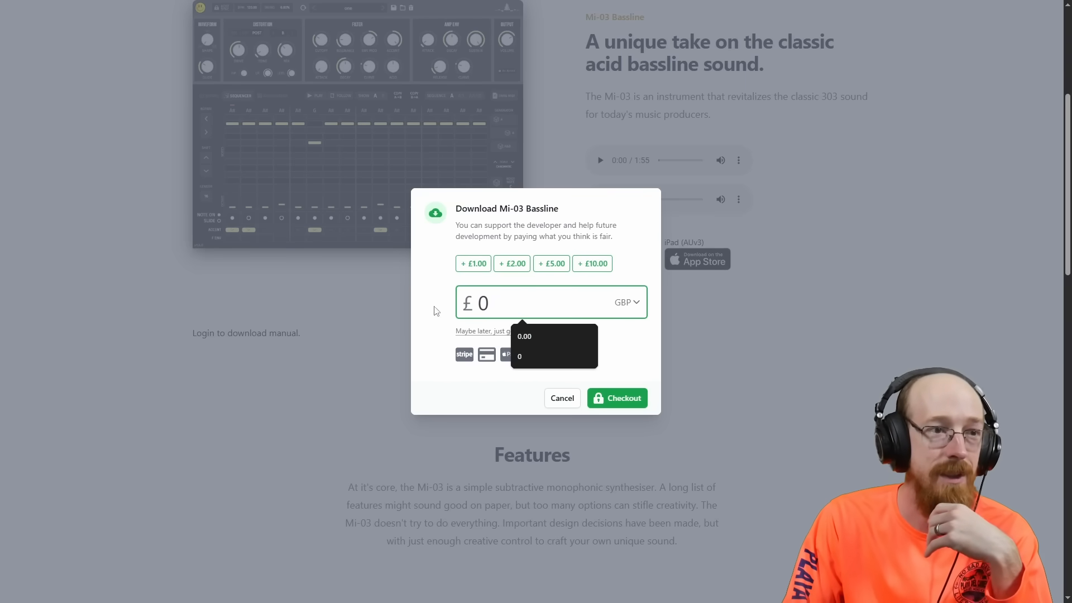
left_click(634, 279)
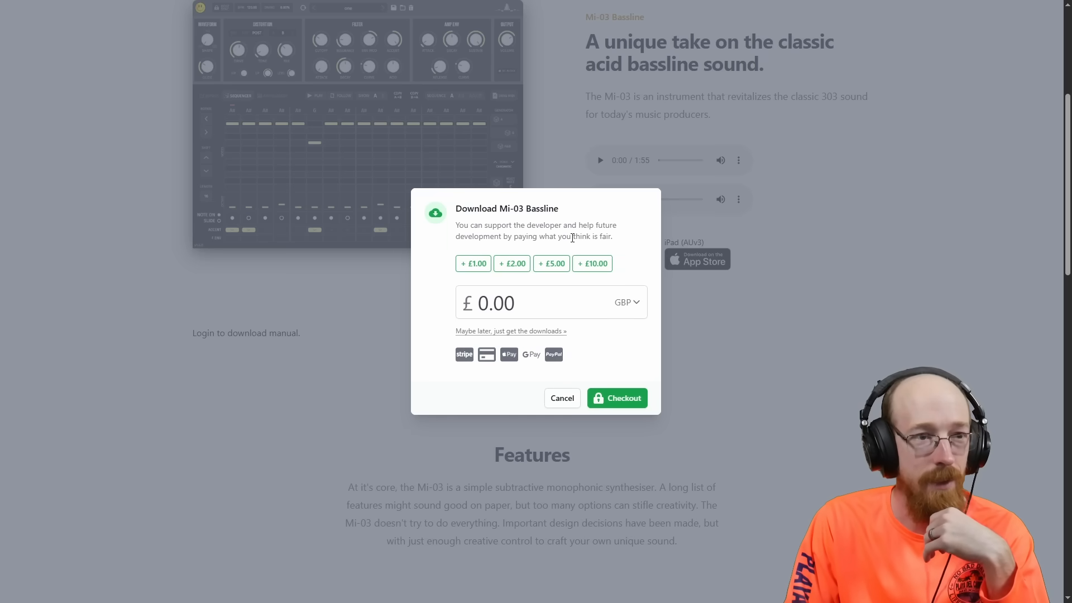
Highlight the 'think is fair' wording and cancel the download dialog.
left_click_drag(572, 237, 608, 237)
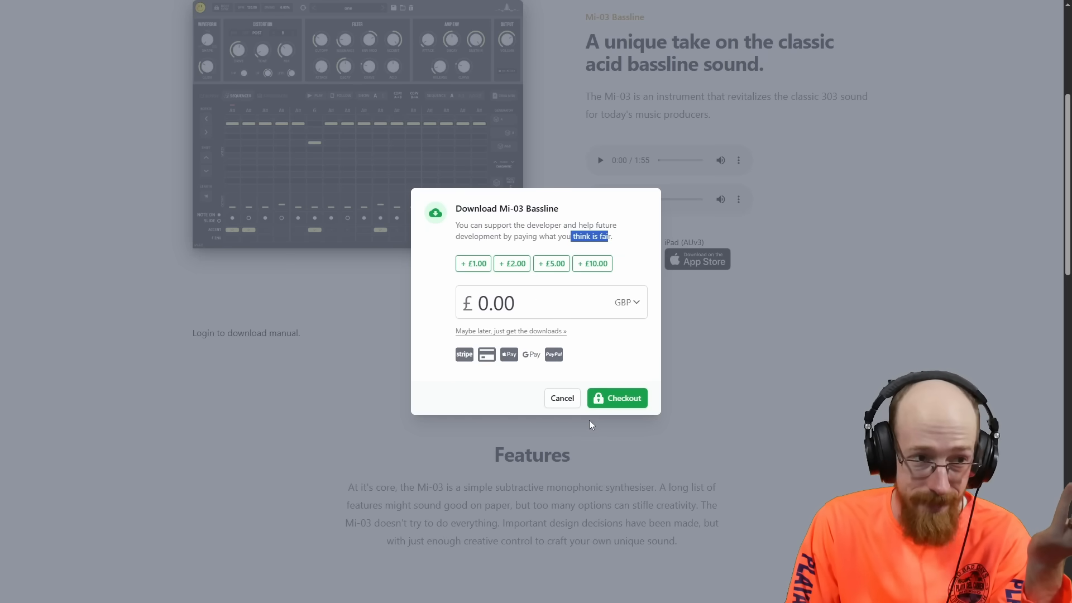
left_click(562, 398)
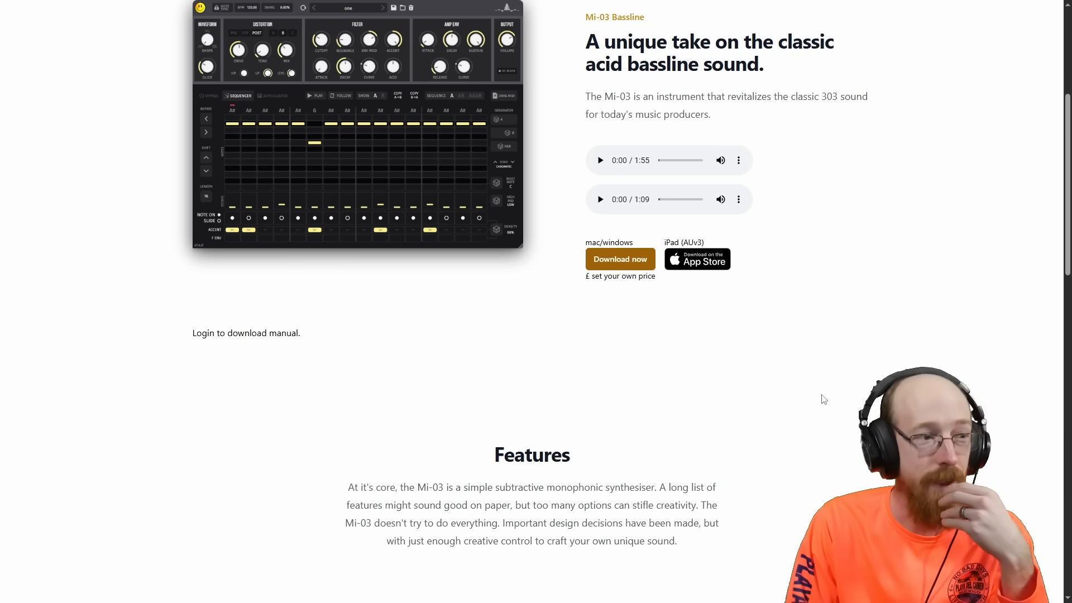
Point out the login link for downloading the manual and return to the top of the page.
scroll(310, 397, "up", 1)
left_click_drag(311, 397, 209, 390)
left_click(232, 405)
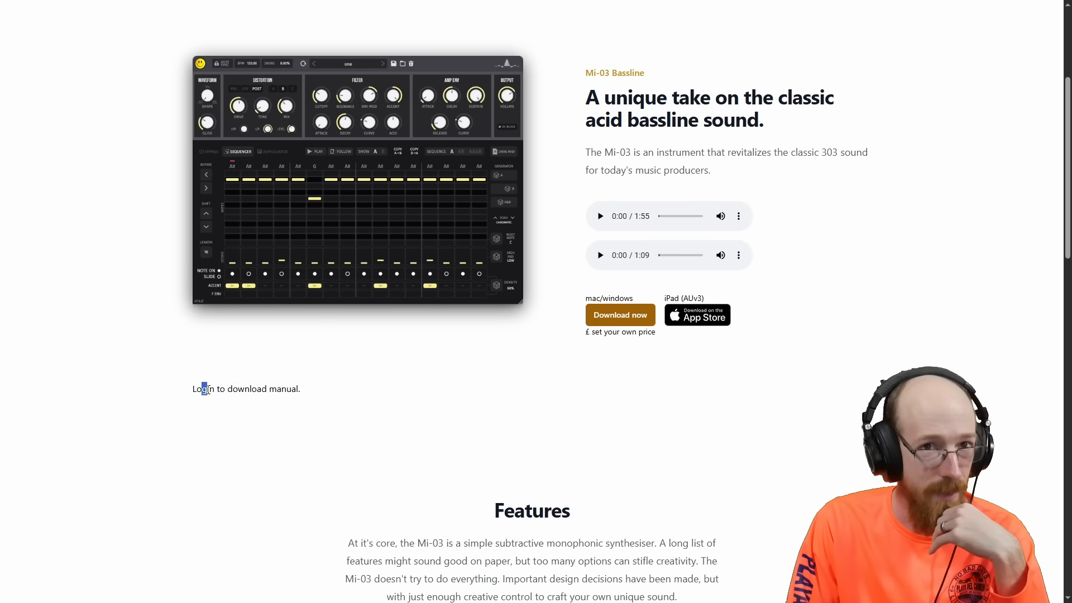
left_click(209, 390)
mouse_move(1039, 8)
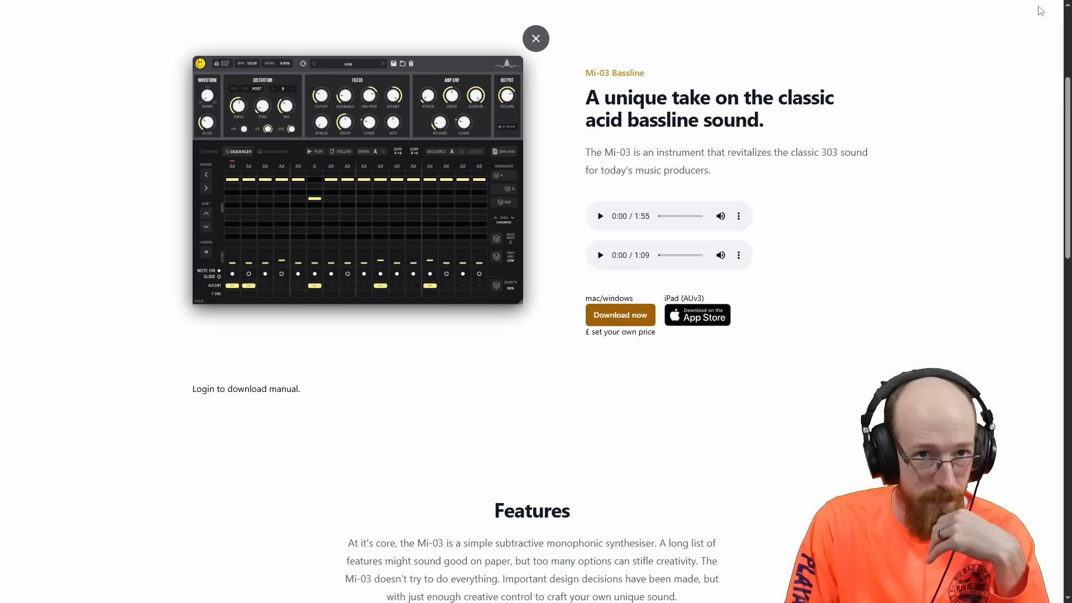
scroll(1022, 48, "up", 4)
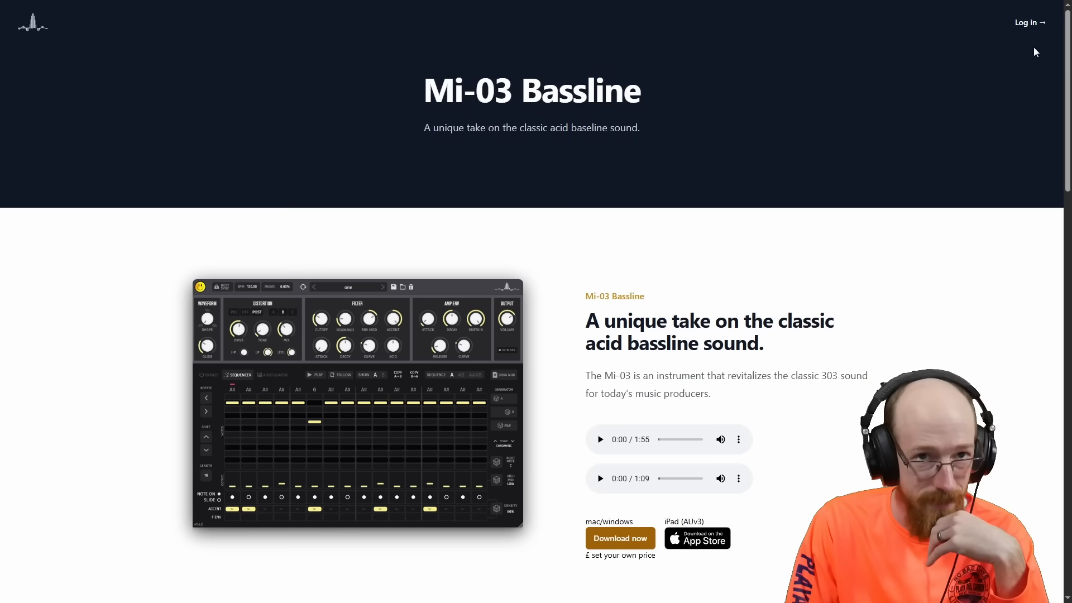